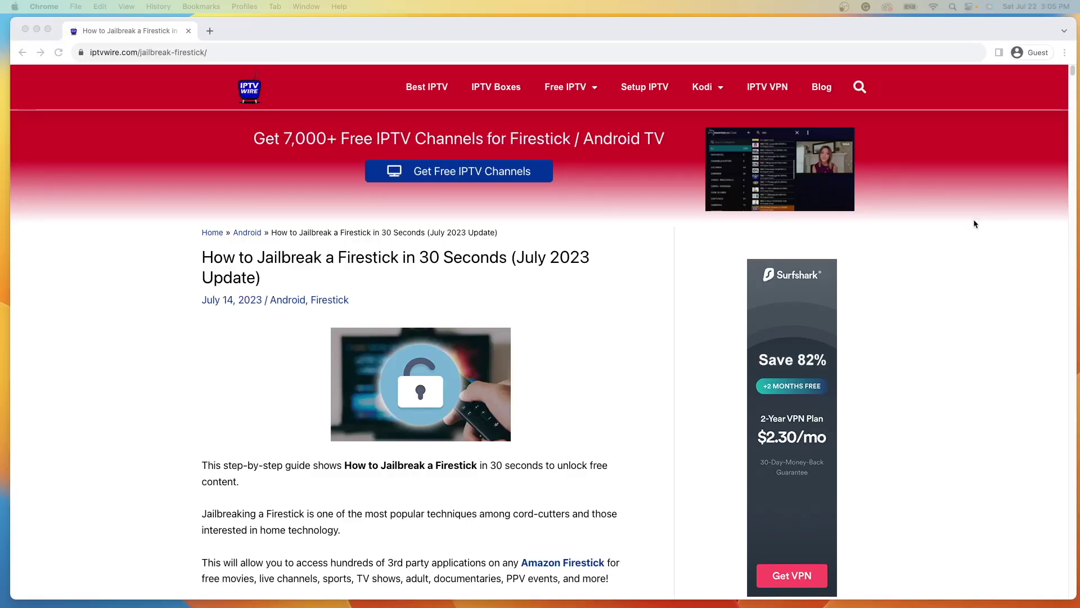
Read through the IPTV Wire Firestick jailbreak guide, from its introduction and table of contents to the legality section
click(1072, 74)
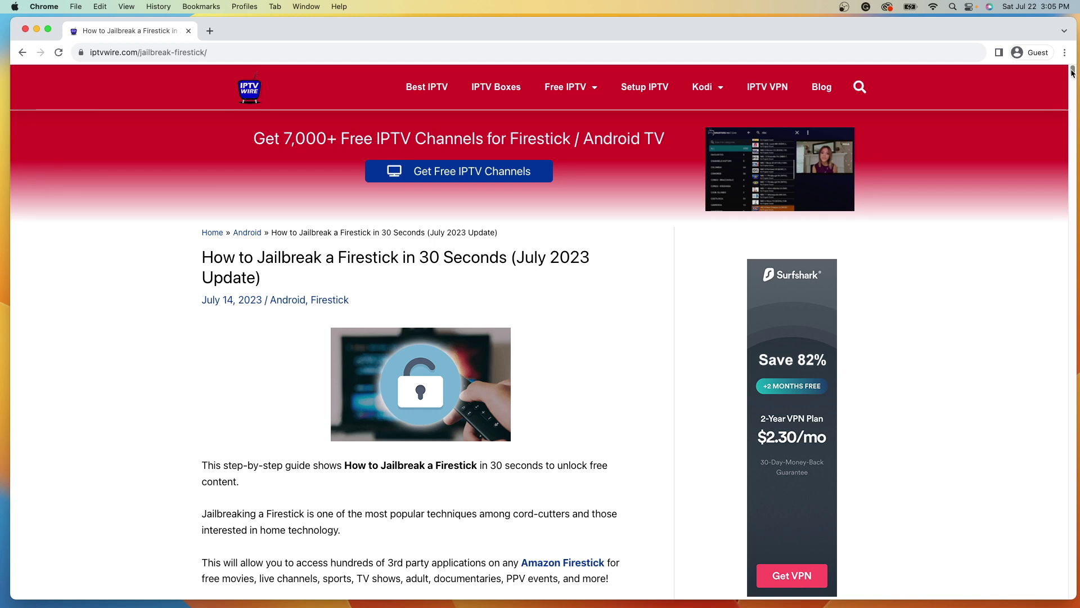
drag(1072, 72, 1071, 77)
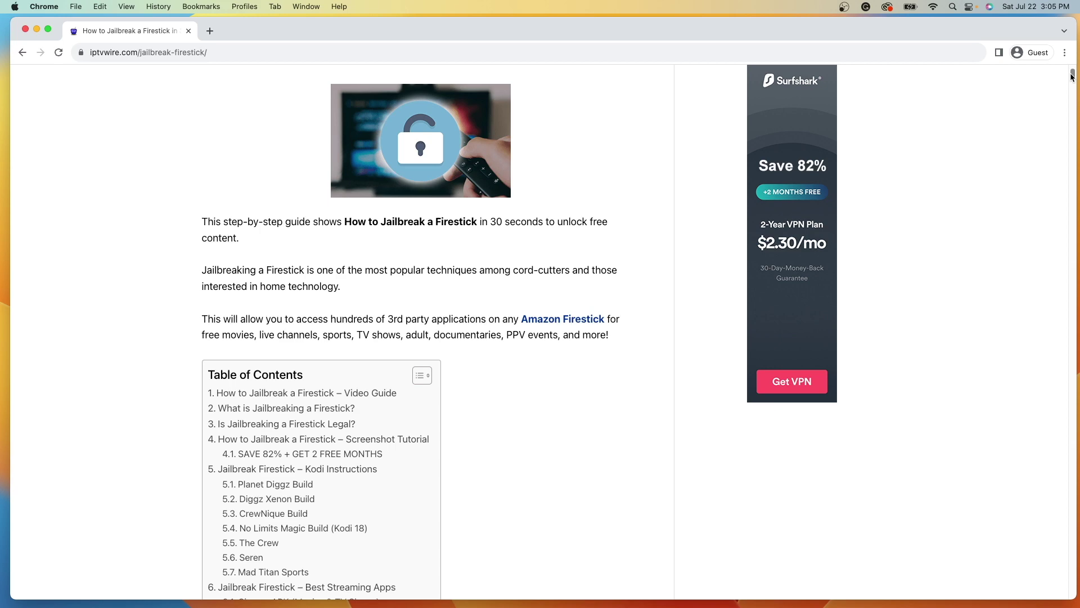
drag(1071, 77, 1070, 82)
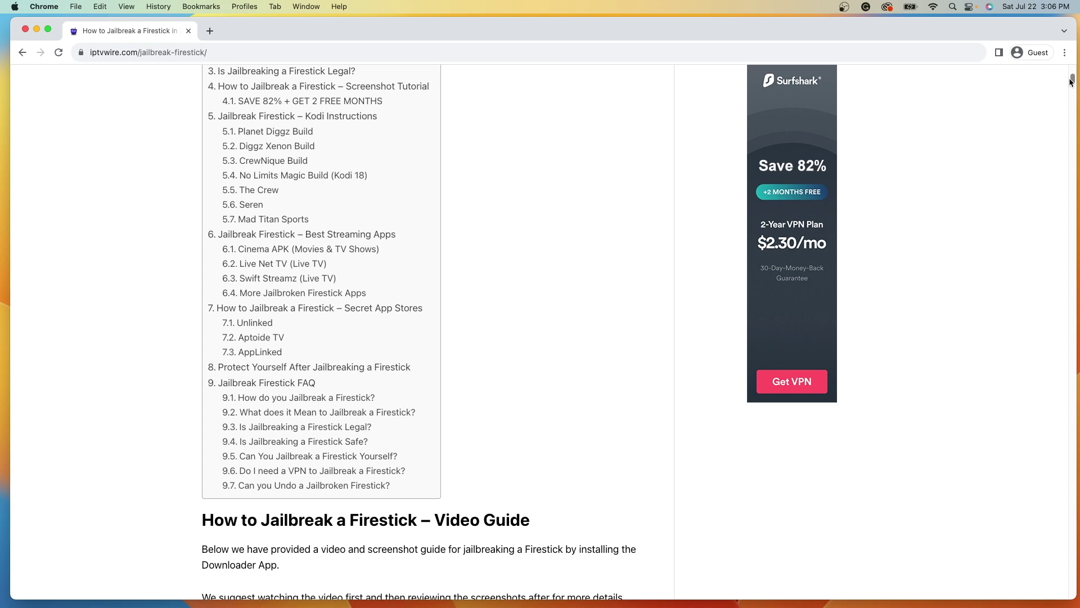
drag(1070, 82, 1071, 85)
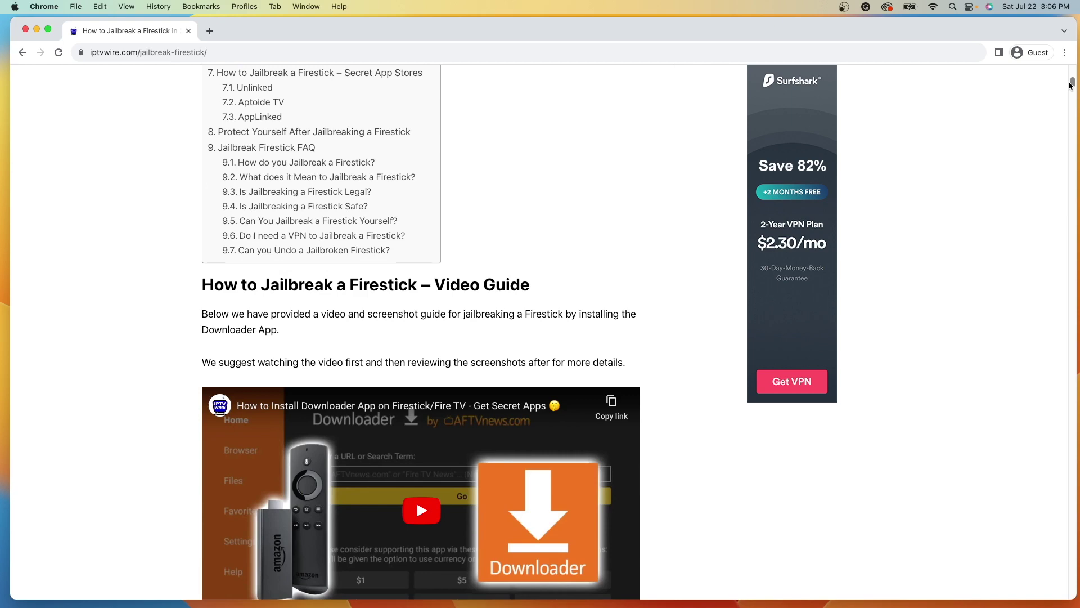
drag(1070, 85, 1071, 225)
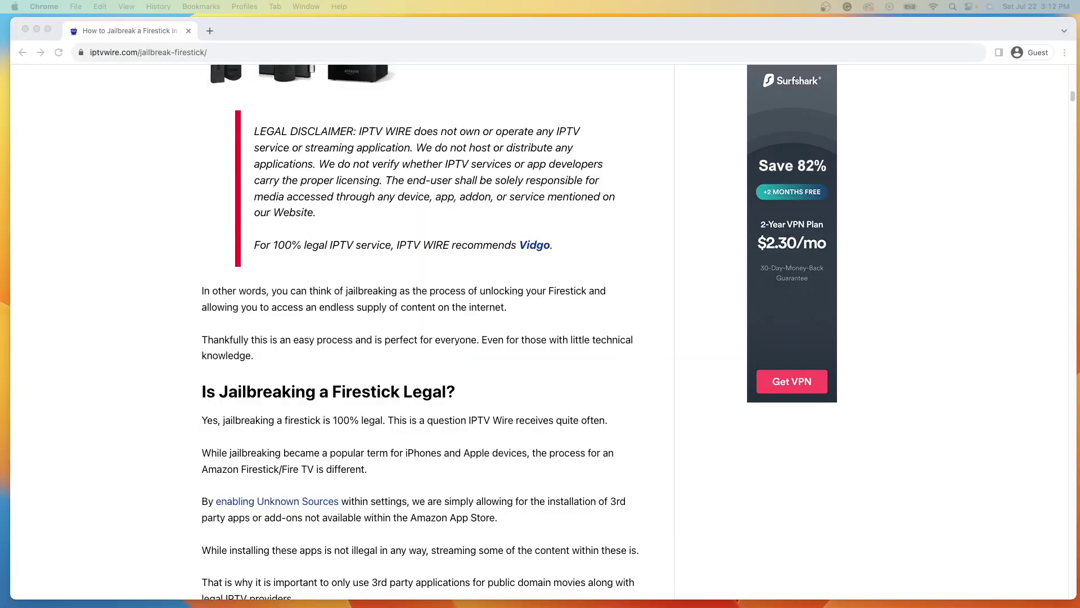
drag(1072, 95, 1072, 104)
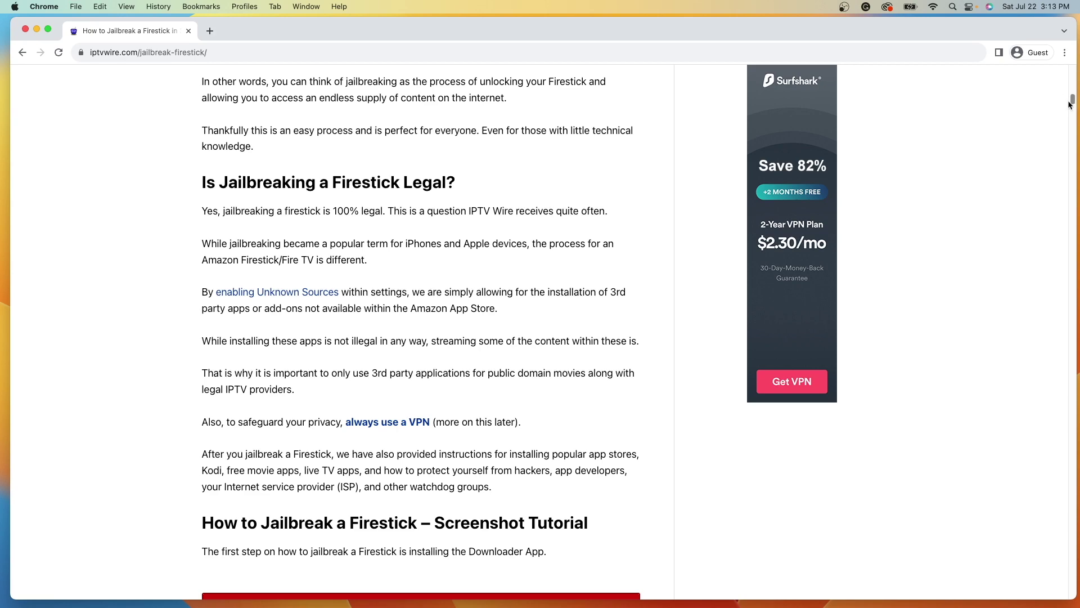
drag(1071, 103, 1071, 99)
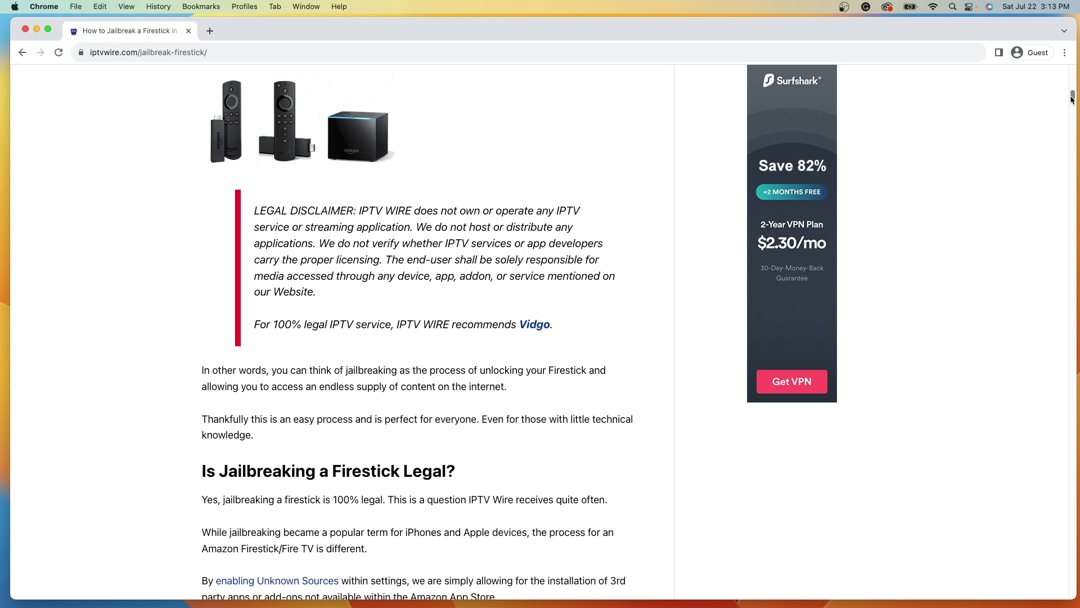
scroll(1072, 99, down, 5)
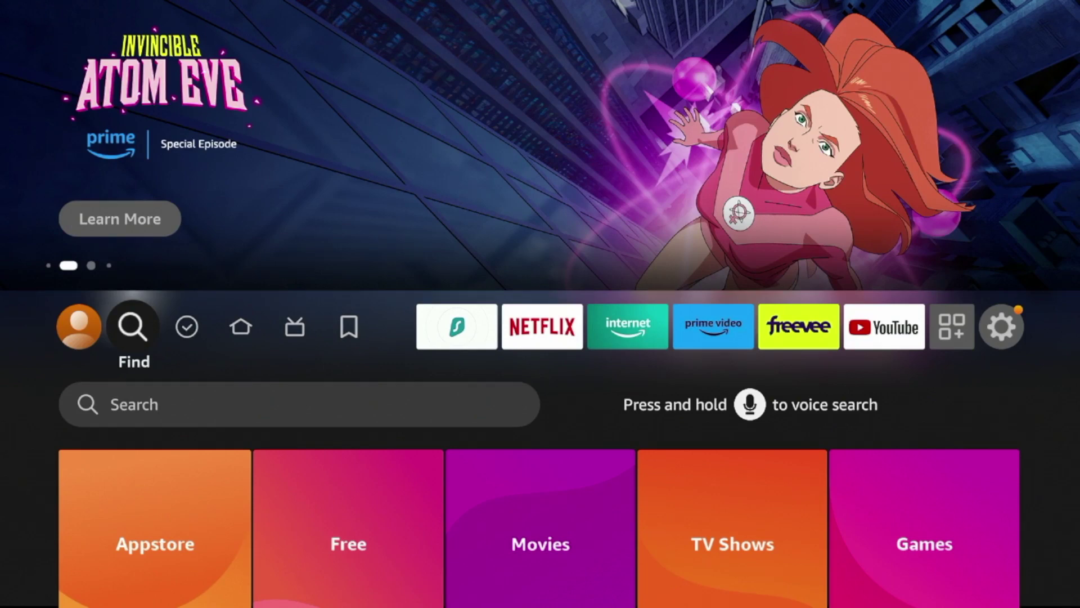
On the Fire TV, open the search from Find and enter "Dow" as the search term
key(Right)
key(Left)
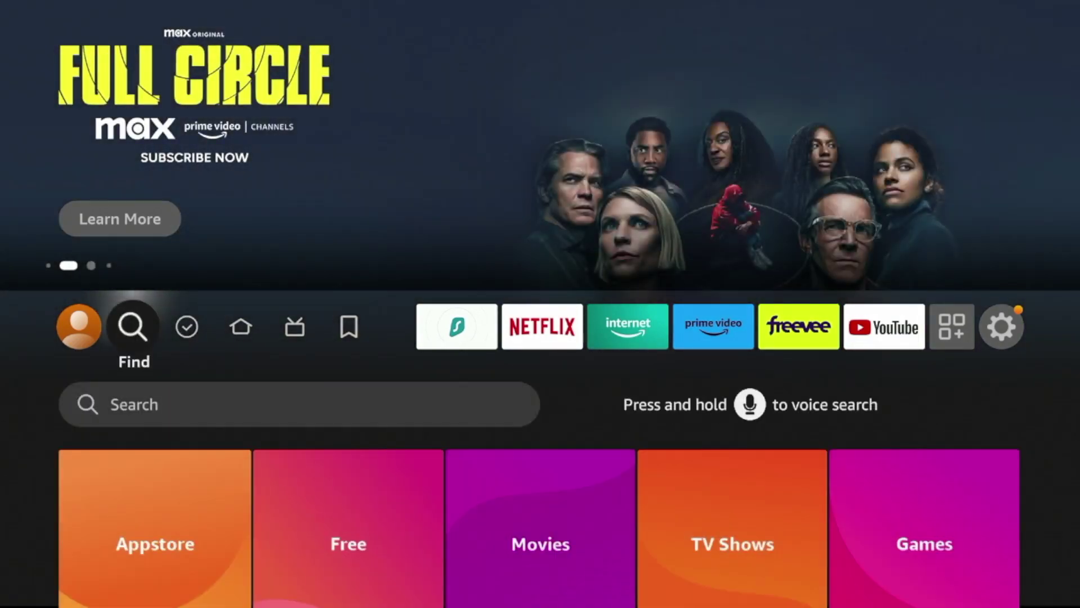
key(Down)
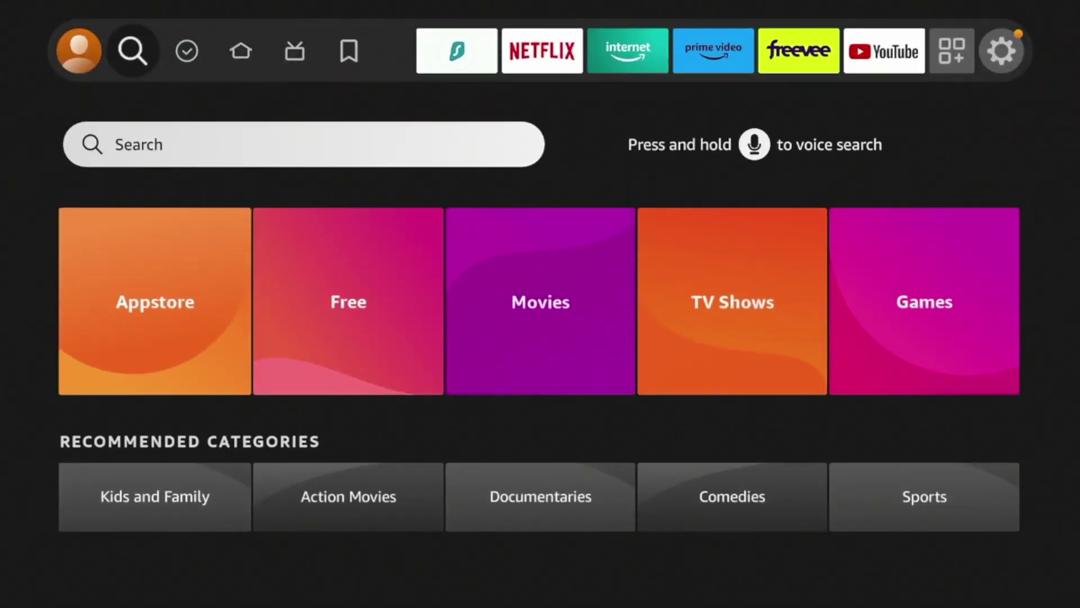
key(Return)
key(Right)
key(Right)
key(Right)
key(Return)
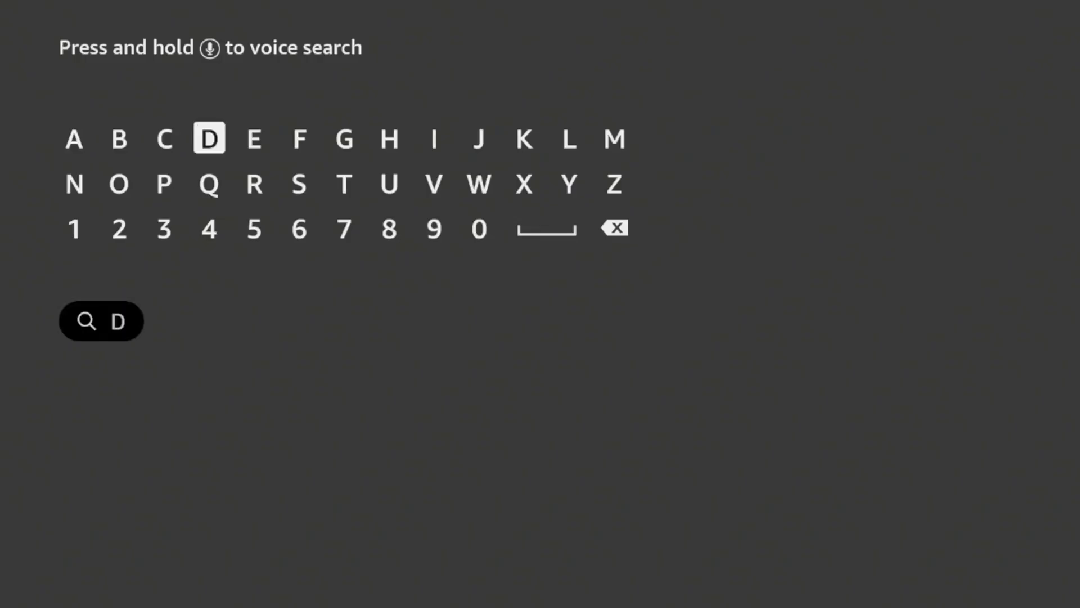
key(Left)
key(Left)
key(Down)
key(Return)
key(Right)
key(Right)
key(Right)
key(Right)
key(Right)
key(Right)
key(Right)
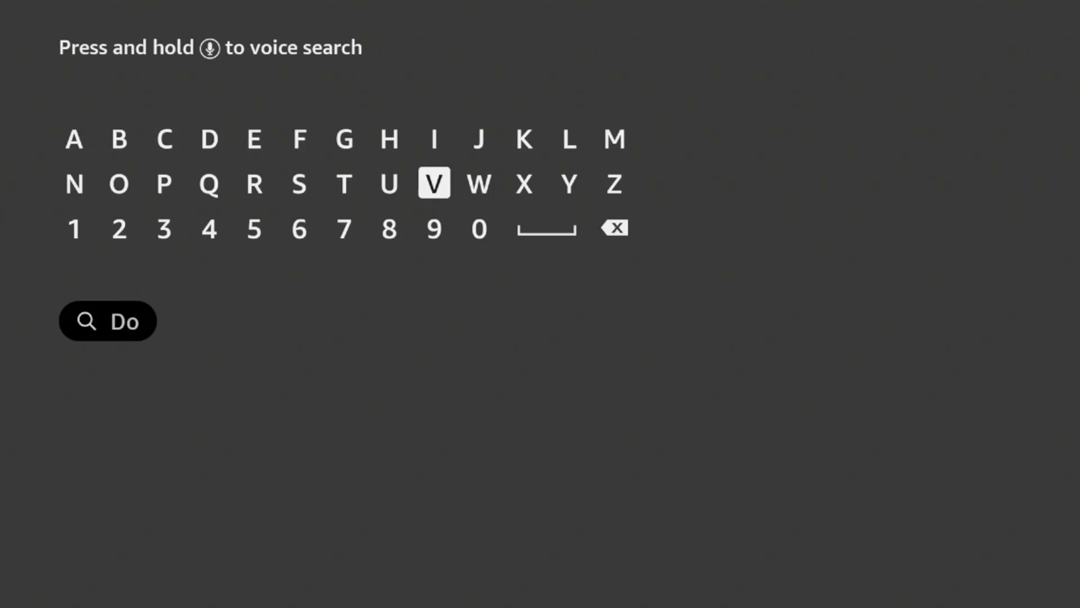
key(Right)
key(Return)
Run the search with the suggested term "Downloader"
key(Left)
key(Left)
key(Left)
key(Left)
key(Left)
key(Down)
key(Down)
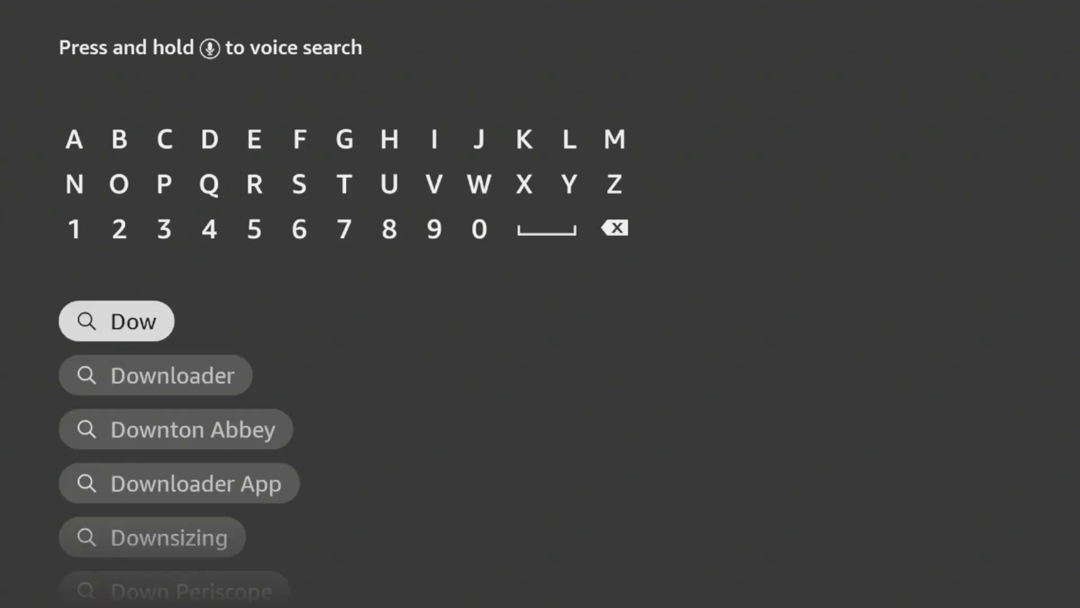
key(Down)
key(Return)
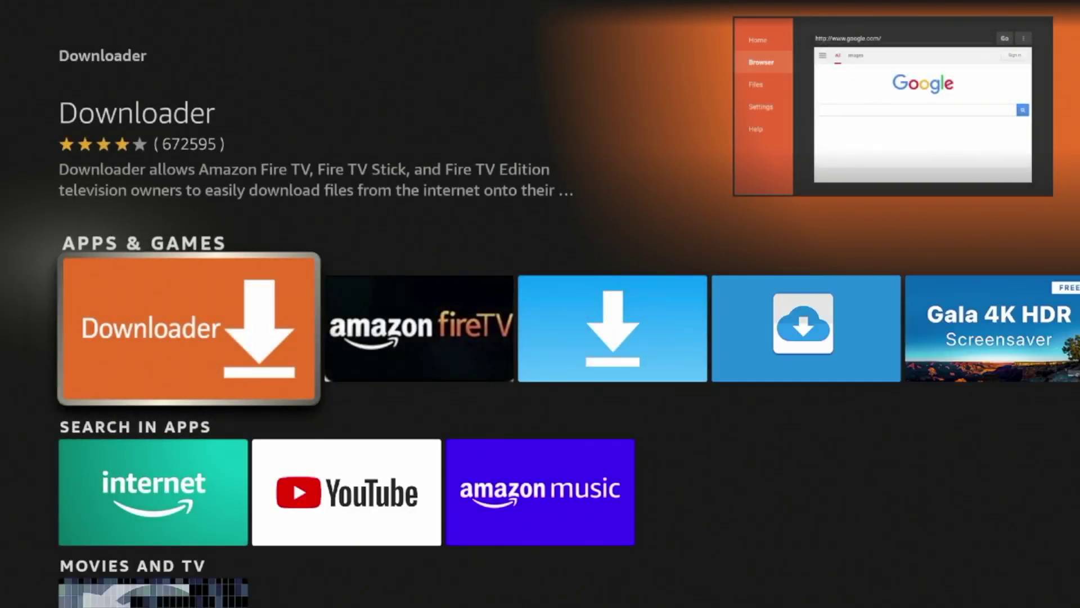
Install the Downloader app from its page in the Apps & Games results and return to the home screen
key(Return)
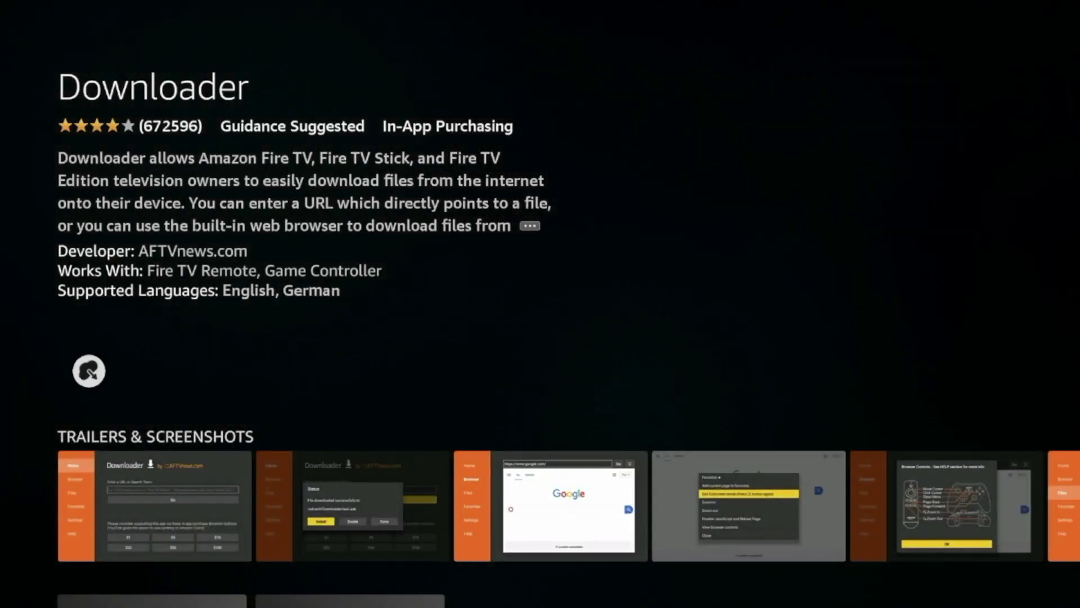
key(Return)
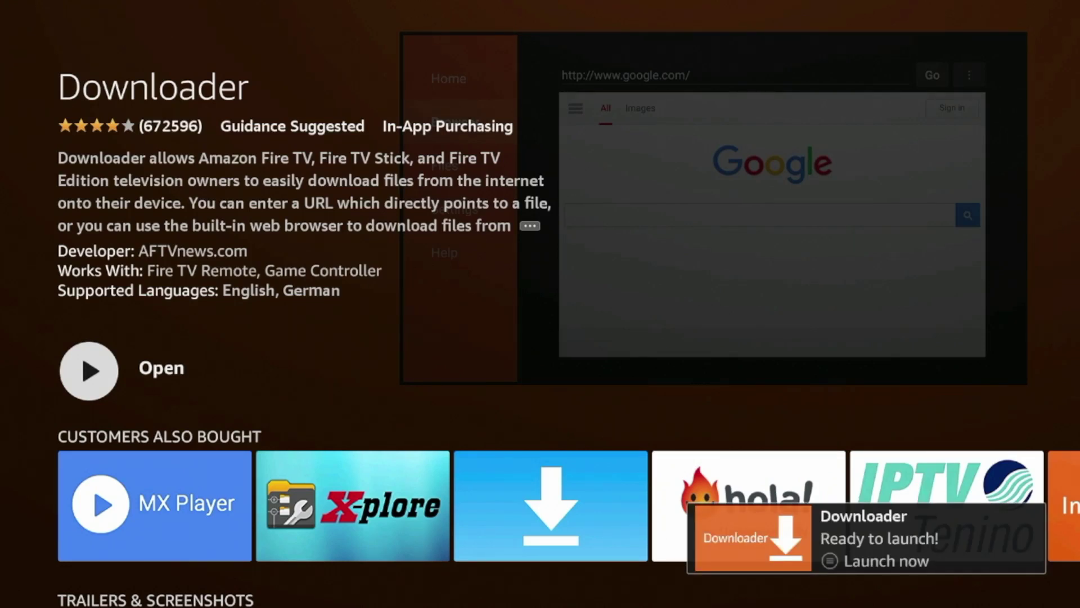
key(Home)
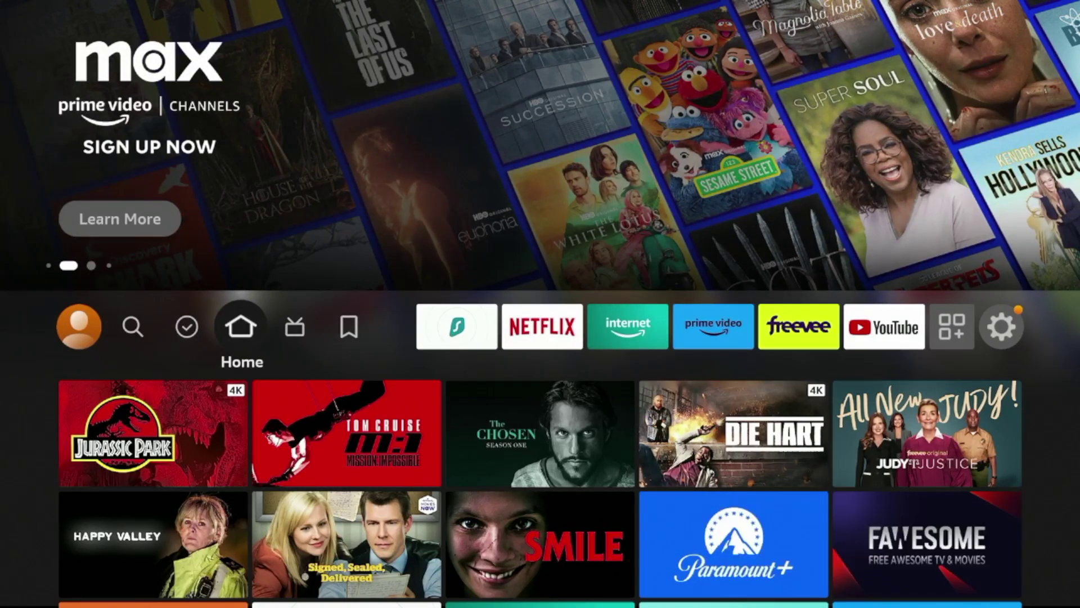
Open the My Fire TV section of the device settings
key(Right)
key(Right)
key(Right)
key(Right)
key(Right)
key(Right)
key(Right)
key(Right)
key(Right)
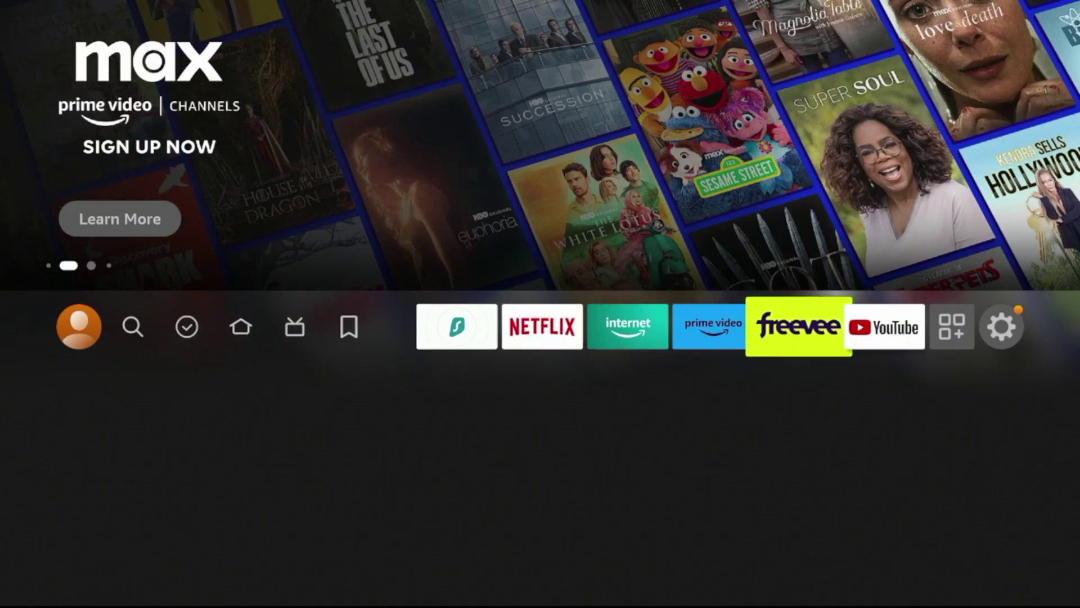
key(Right)
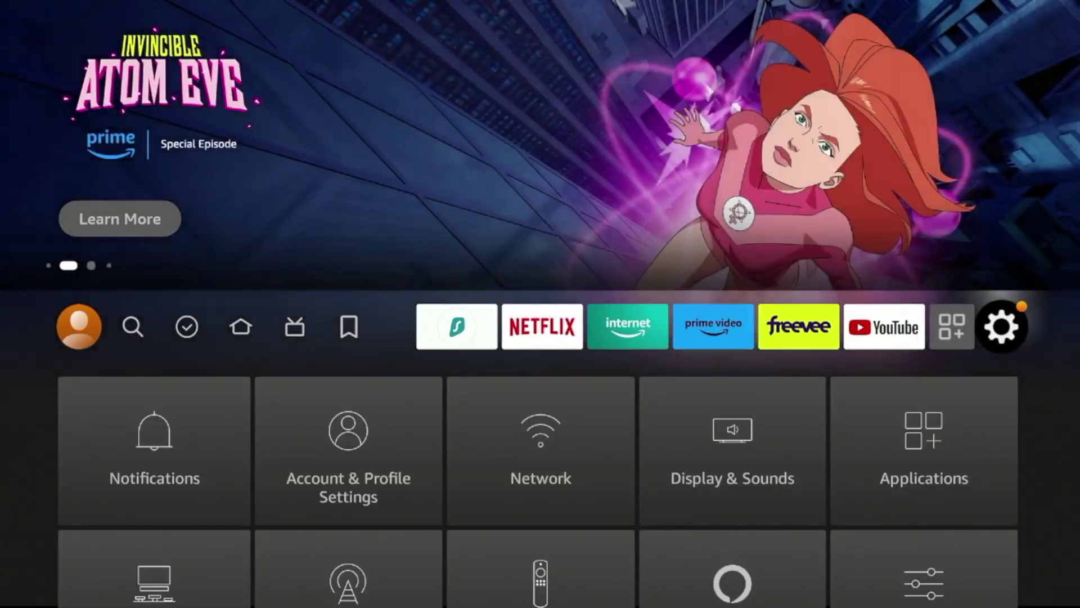
key(Down)
key(Down)
key(Down)
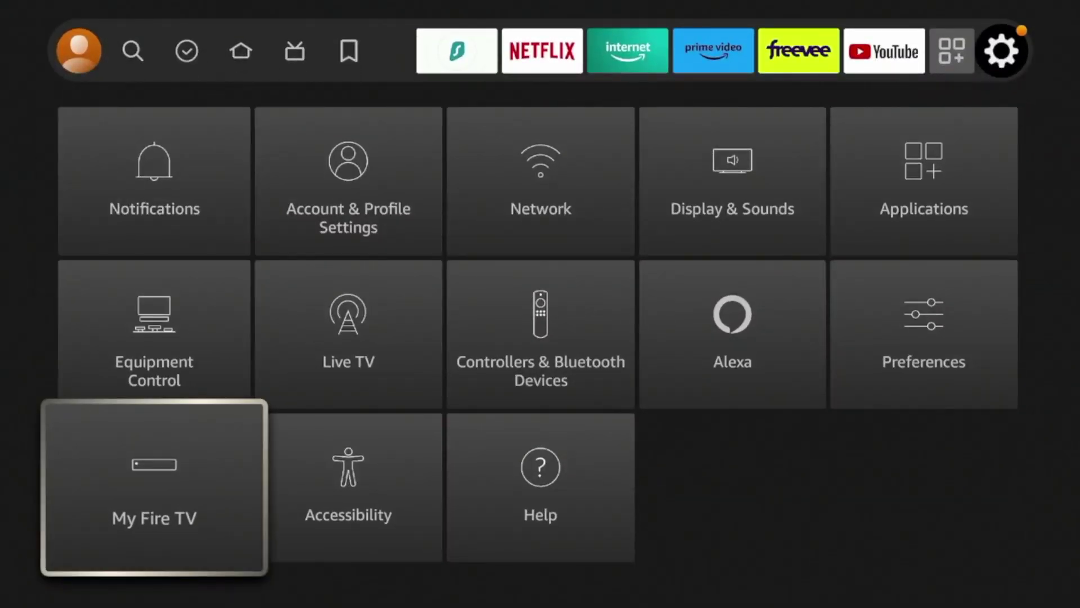
key(Return)
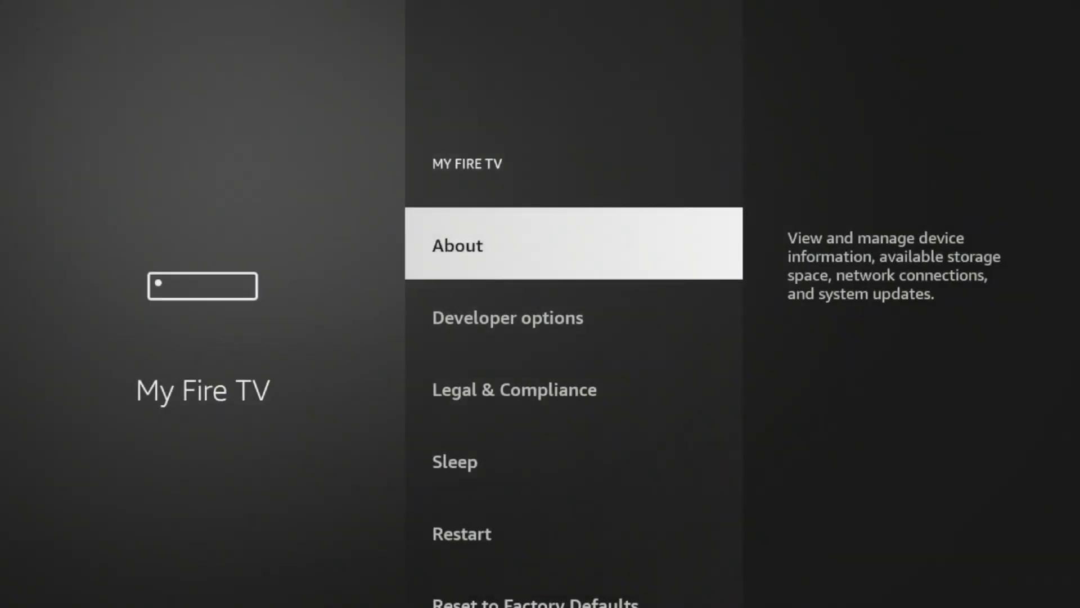
Select the Fire TV Stick 4K entry under About repeatedly to unlock developer mode, and return to My Fire TV
key(Return)
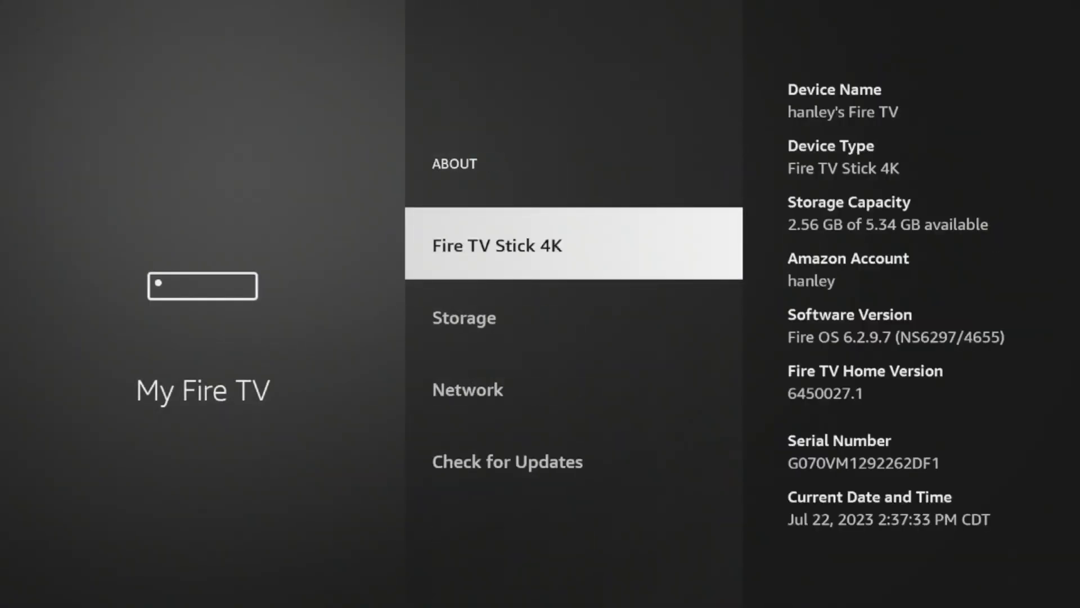
key(Return)
key(Return)
key(Return)
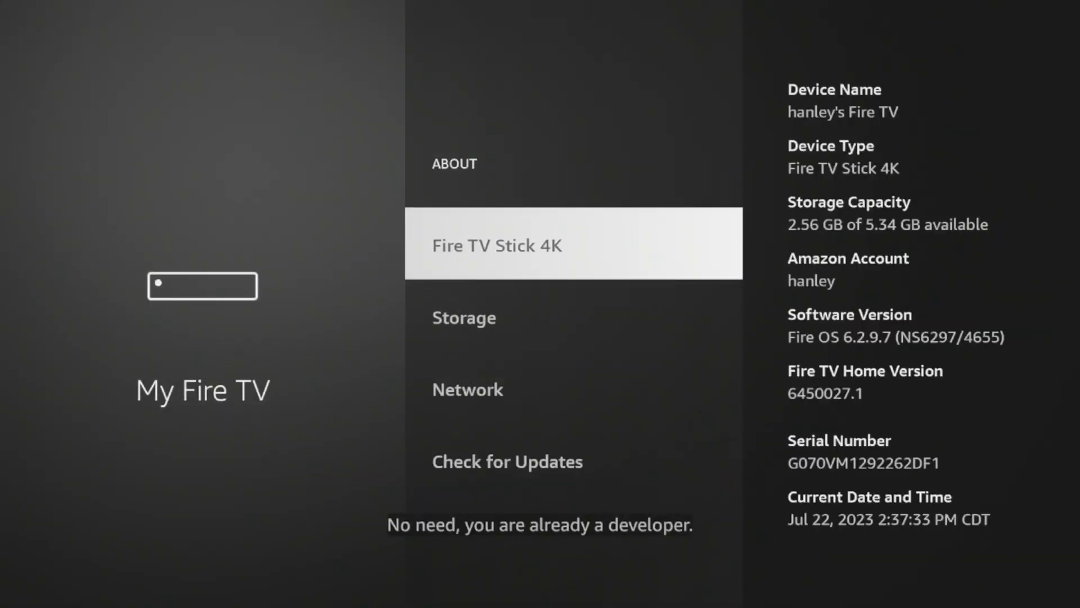
key(Return)
key(Return)
key(Return)
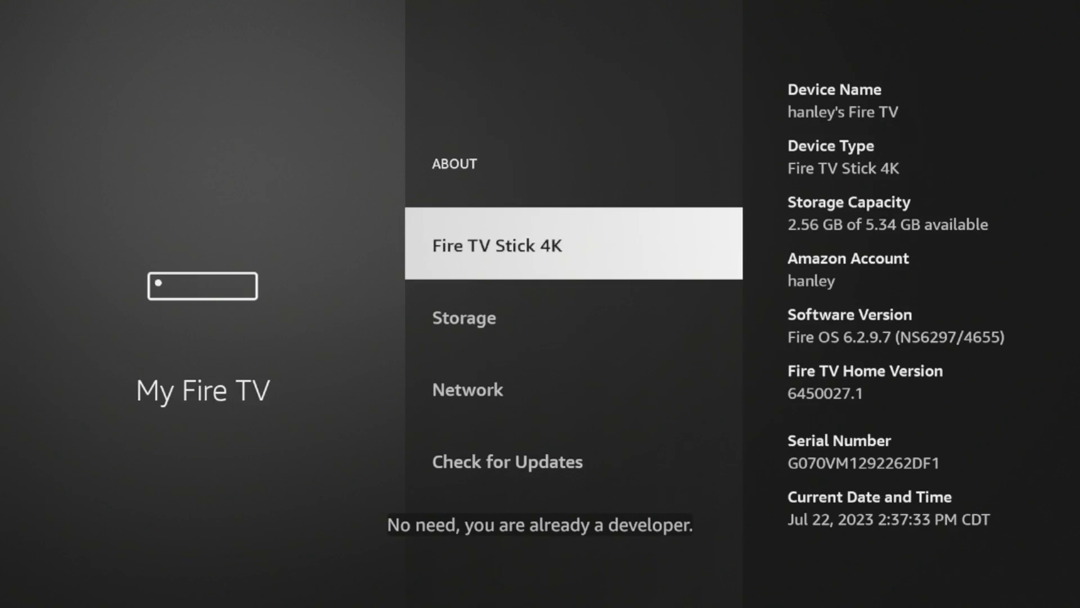
key(Return)
key(Return)
key(Return)
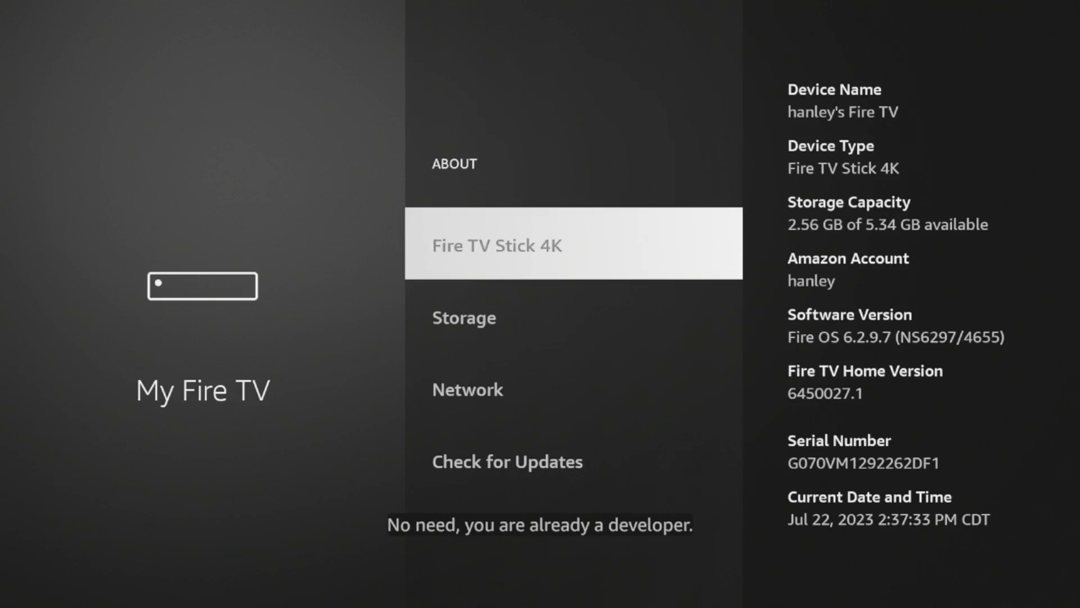
key(Return)
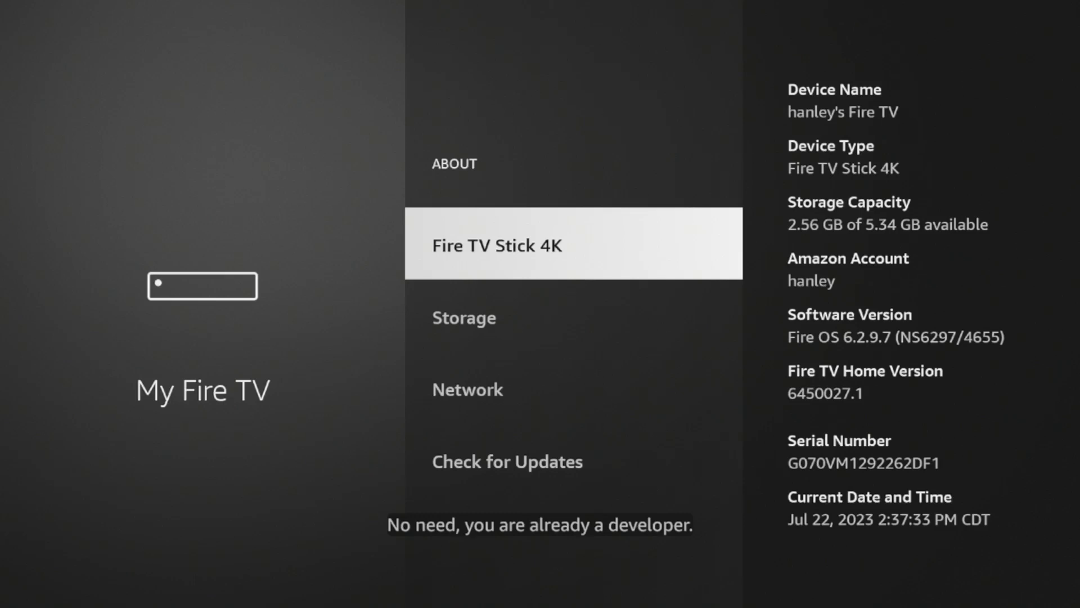
key(Return)
key(Escape)
In Developer options, switch Apps from Unknown Sources off and on again, accept the warning, and return to the home screen
key(Down)
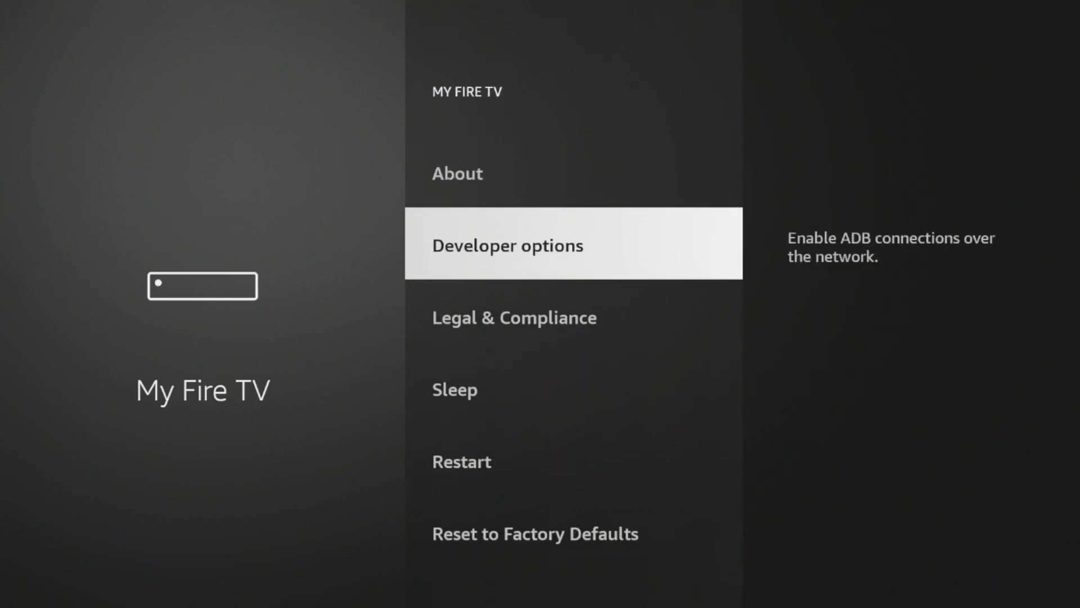
key(Return)
key(Down)
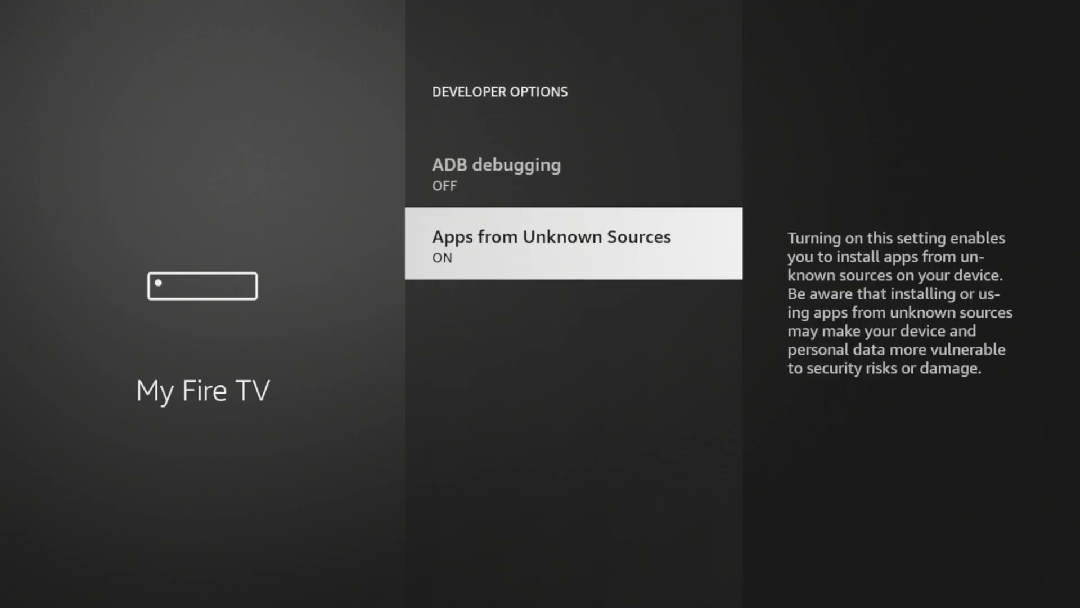
key(Return)
key(Return)
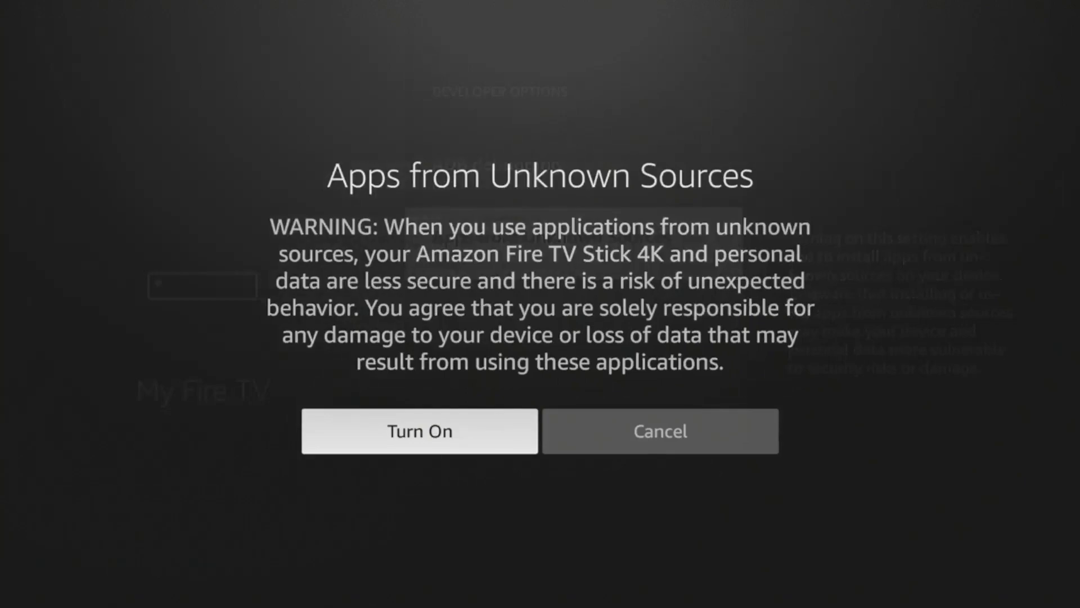
key(Return)
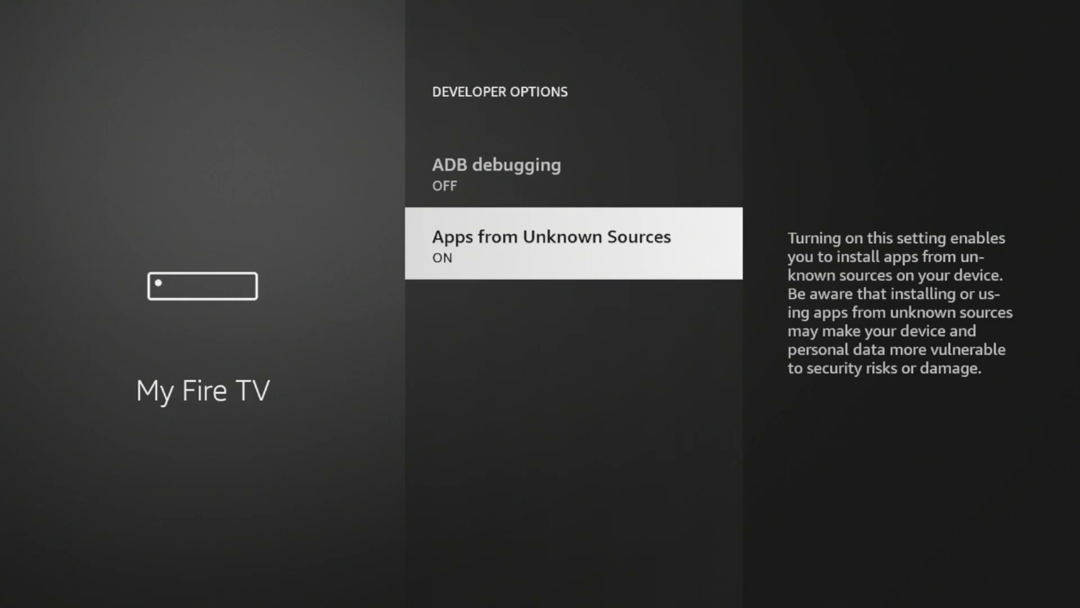
key(Home)
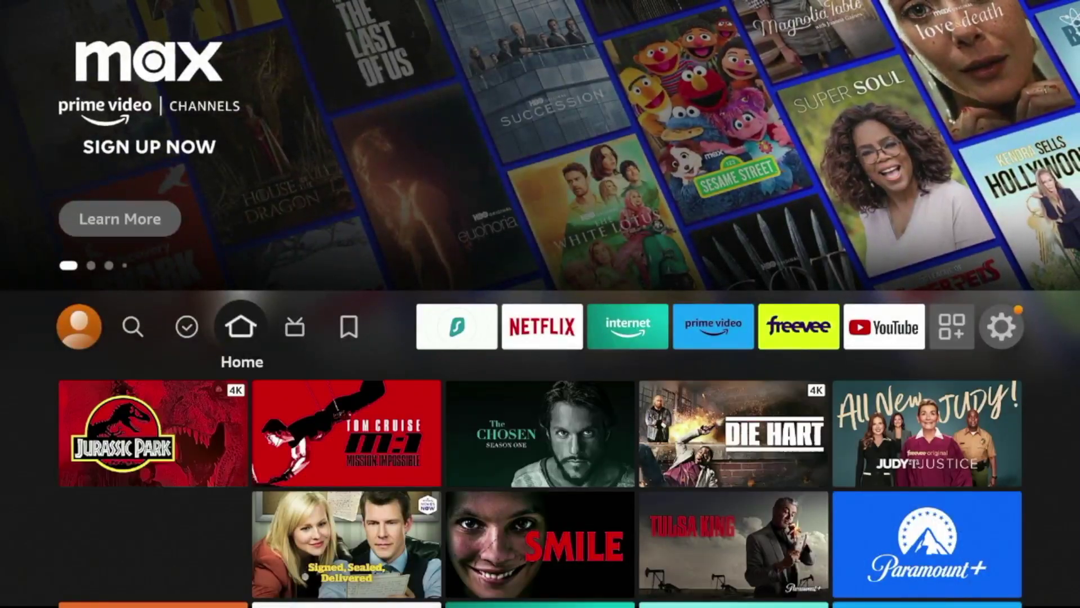
key(Left)
key(Left)
key(Down)
key(Down)
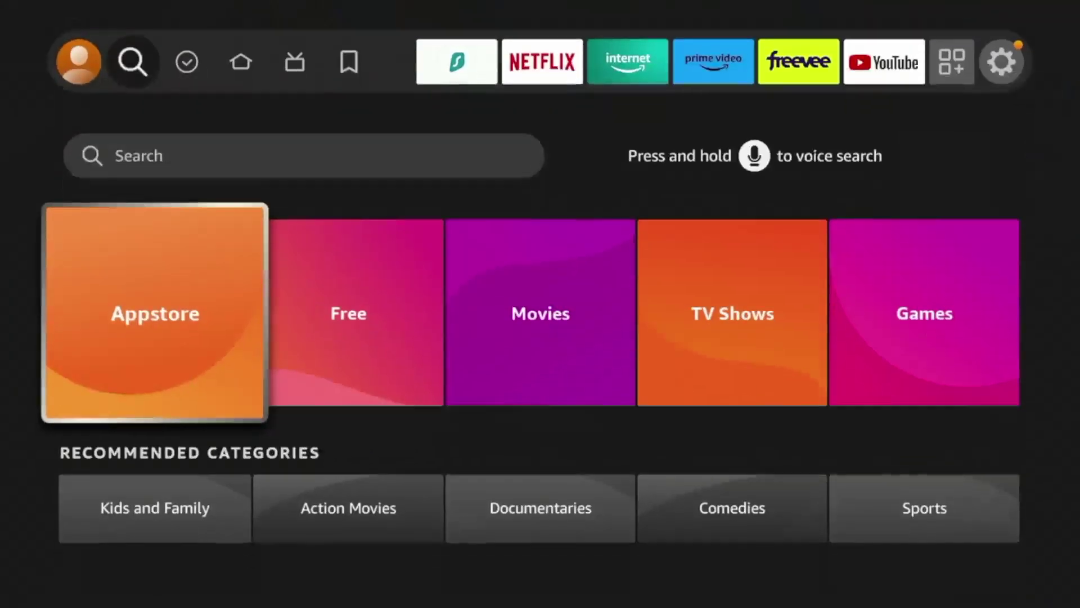
key(Down)
key(Up)
key(Up)
Launch Downloader from the Recently Used Apps row on the home screen
key(Right)
key(Right)
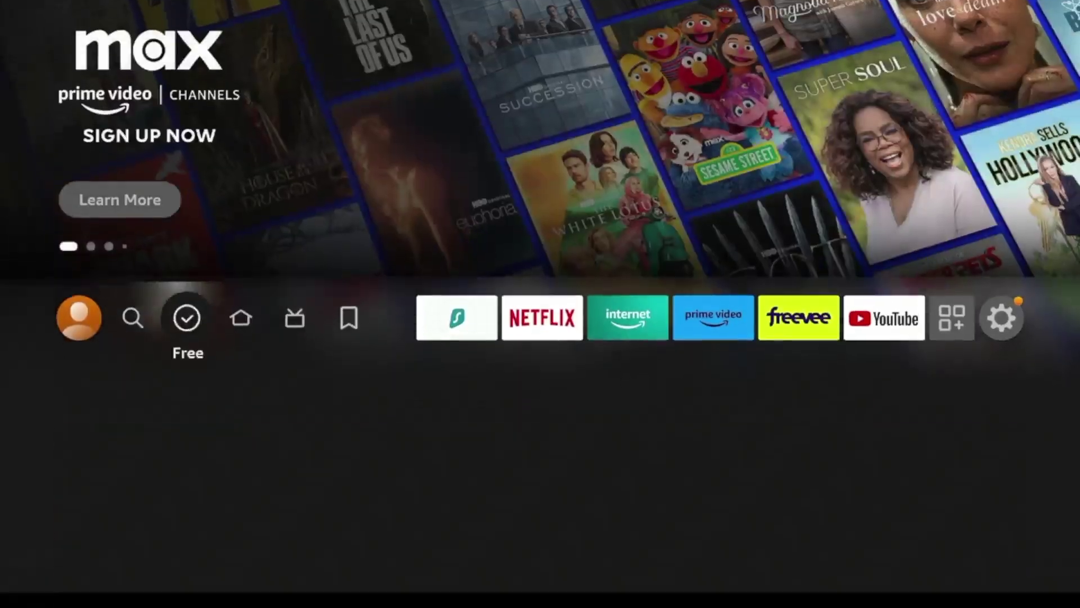
key(Down)
key(Down)
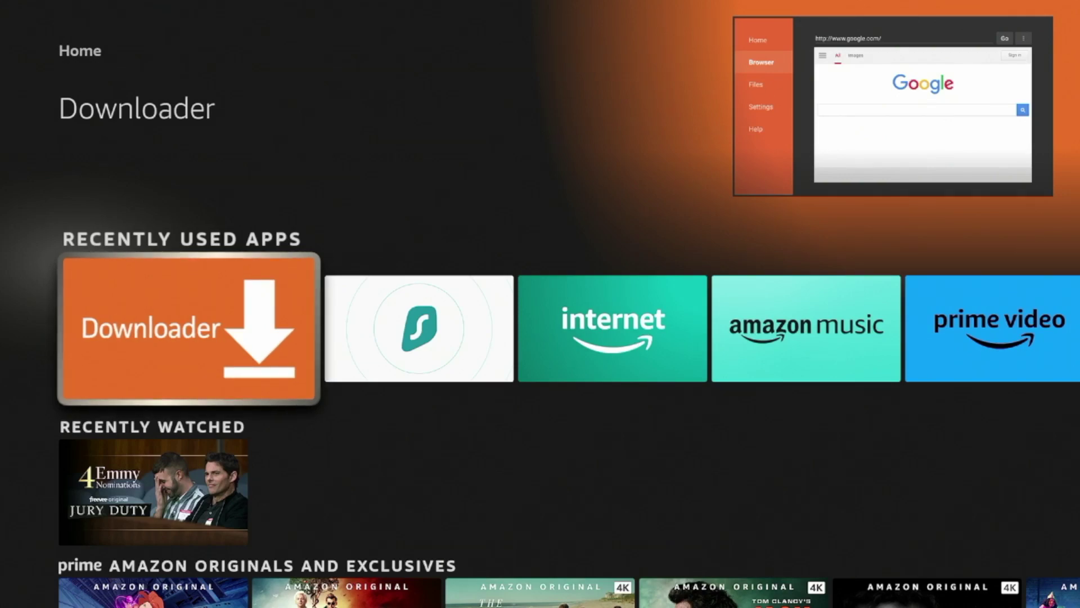
key(Return)
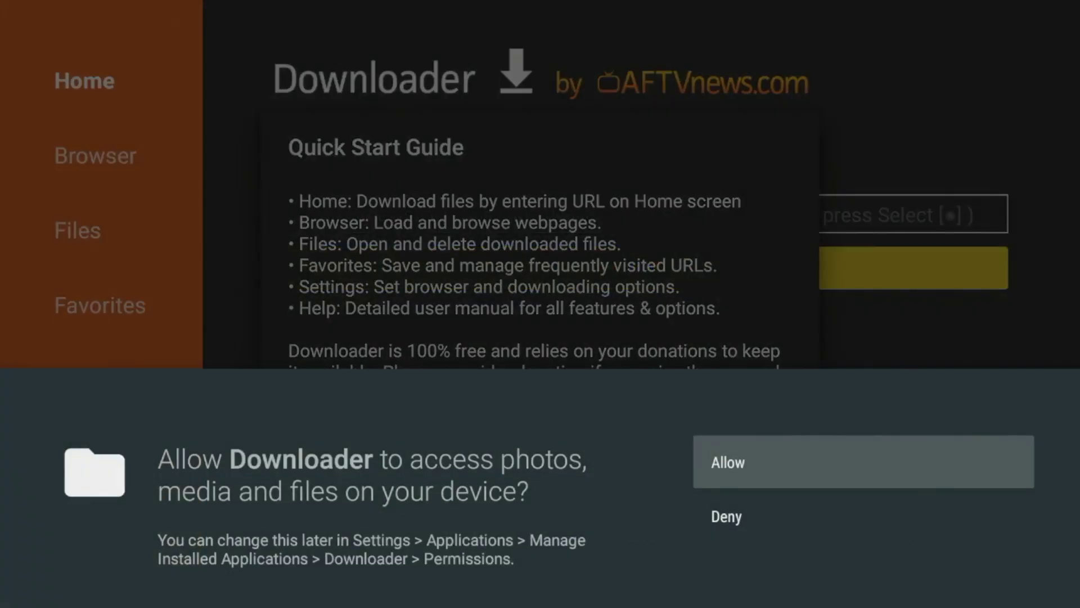
Allow Downloader to access photos, media and files on the device, and dismiss the Quick Start Guide
key(Return)
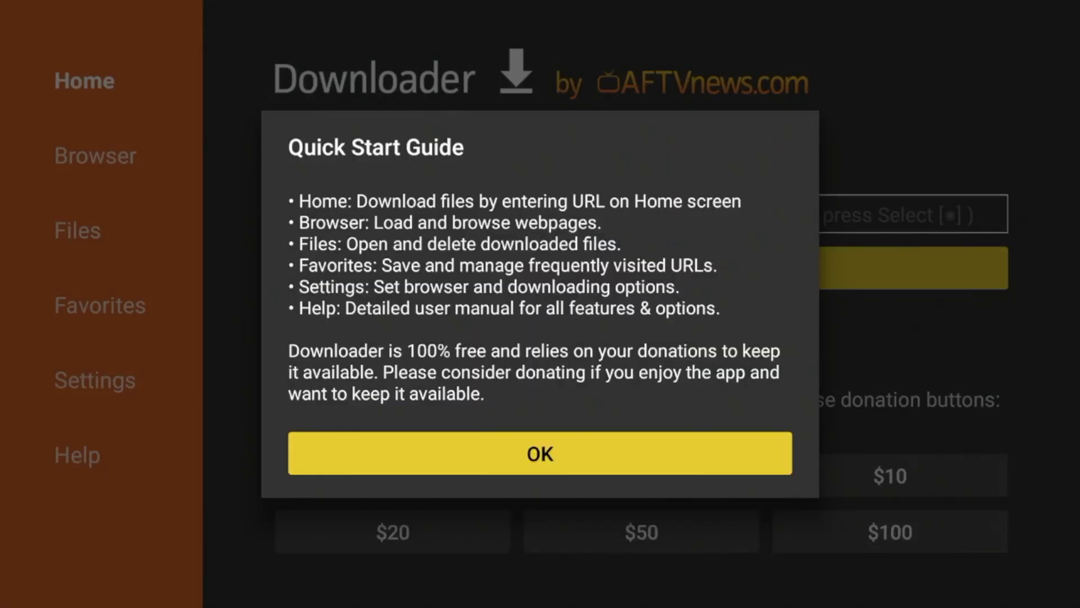
key(Return)
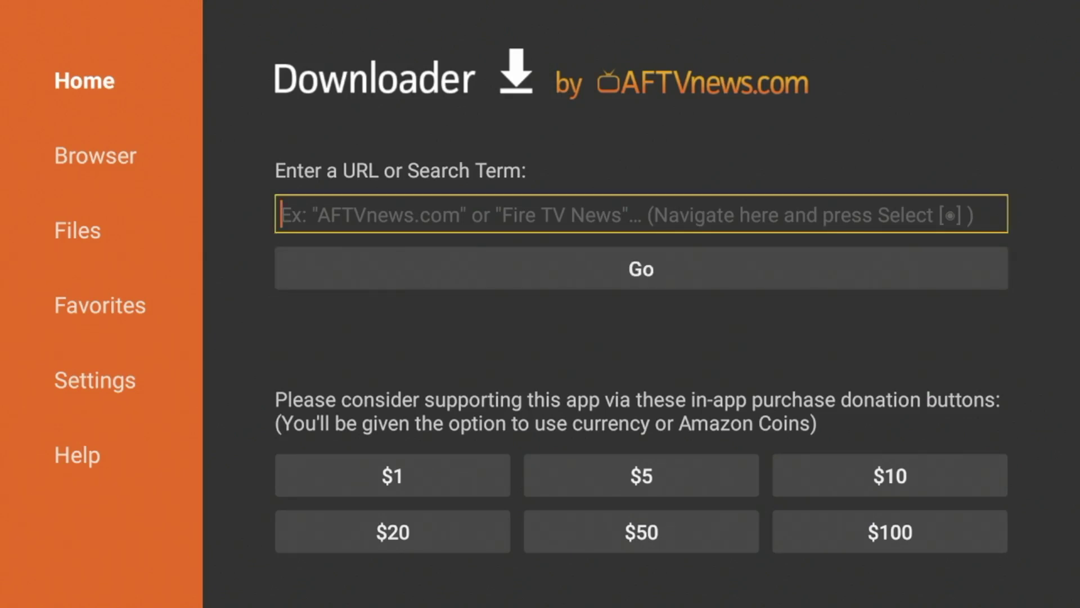
Enter the code 298344 as the URL or search term and load the page it points to
key(Return)
key(Up)
key(Right)
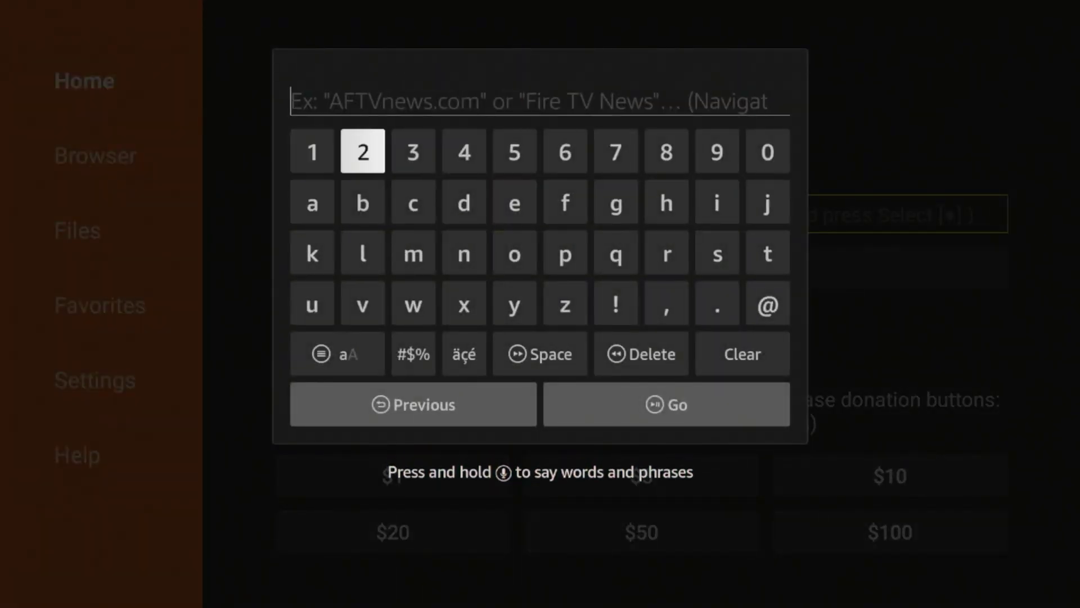
text(298)
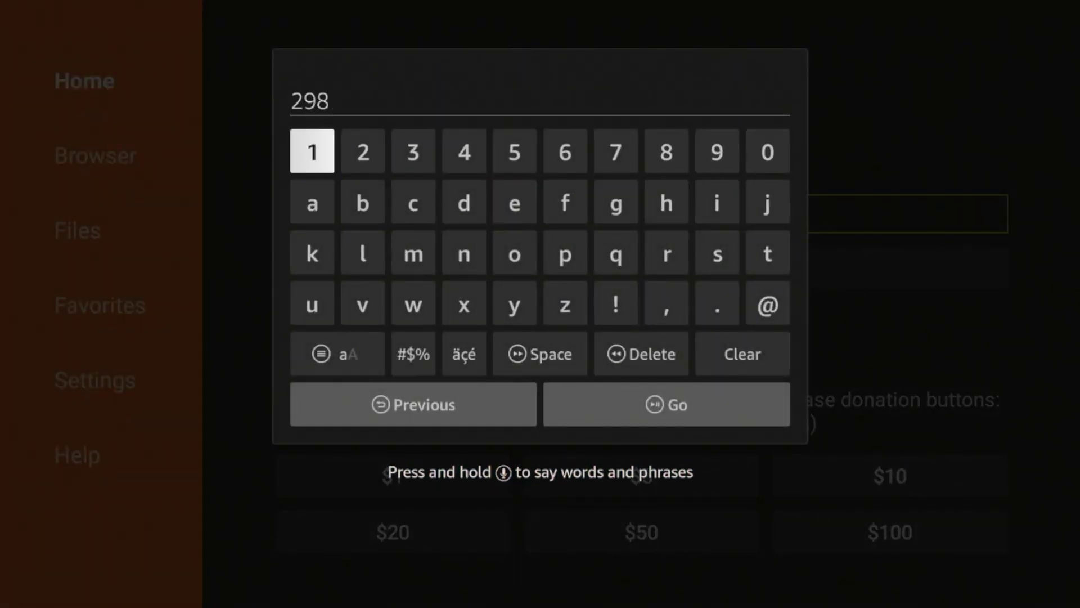
key(Right)
key(Right)
text(344)
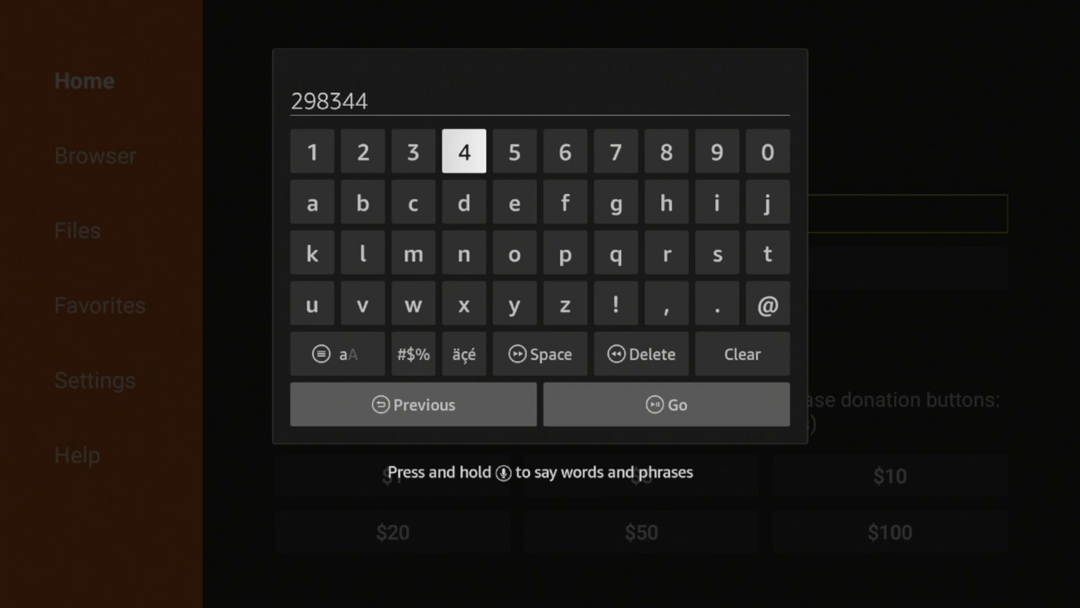
key(Down)
key(Down)
key(Down)
key(Down)
key(Down)
key(Up)
key(Down)
key(Right)
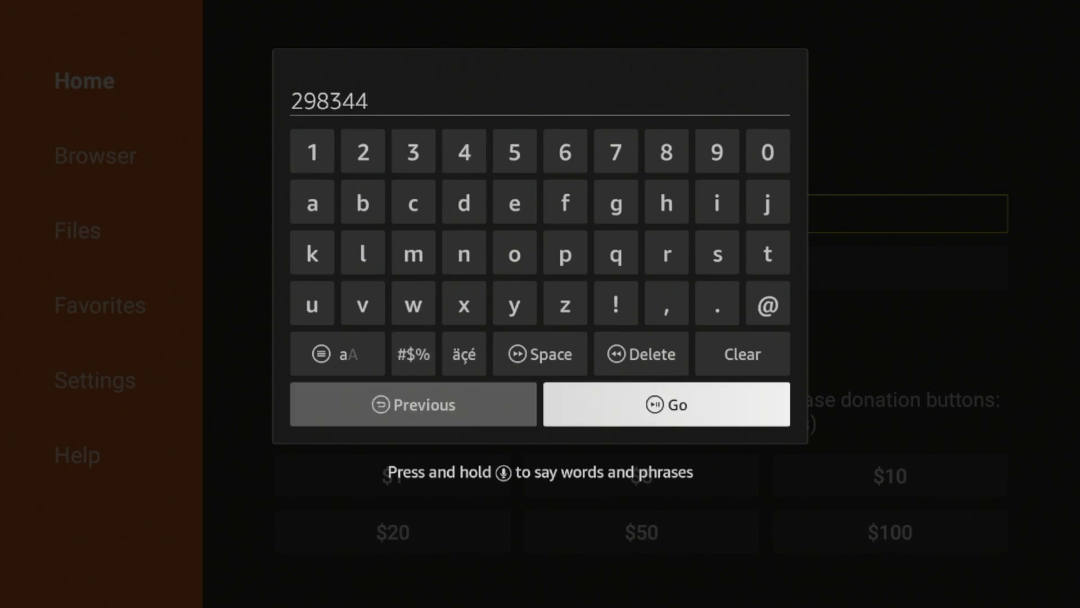
key(Return)
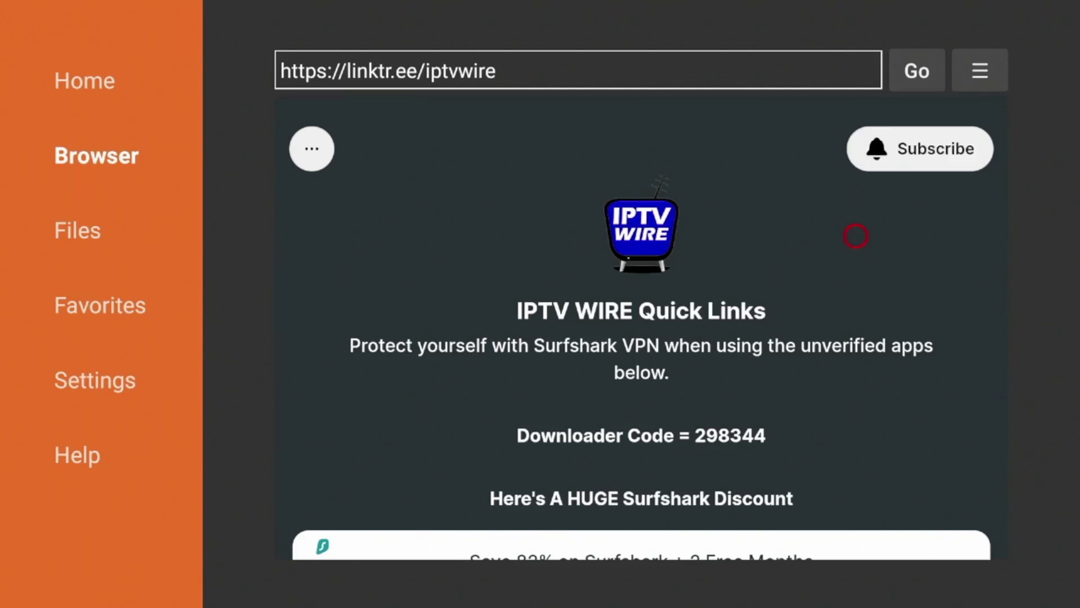
Add the current IPTV WIRE Quick Links page to the favorites, keeping the suggested name and URL
key(Up)
key(Up)
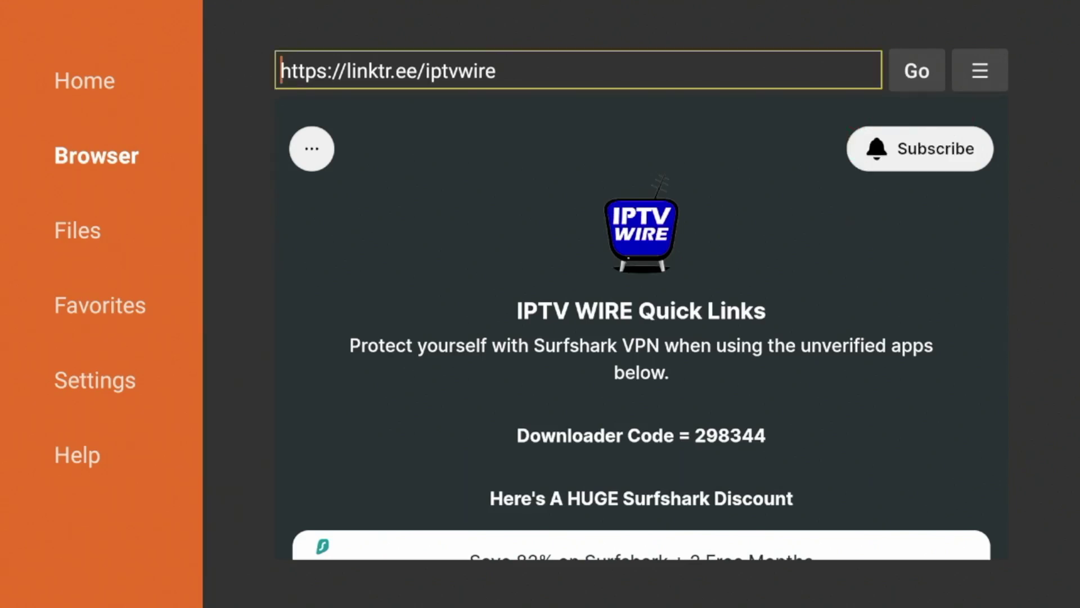
key(Right)
key(Right)
key(Right)
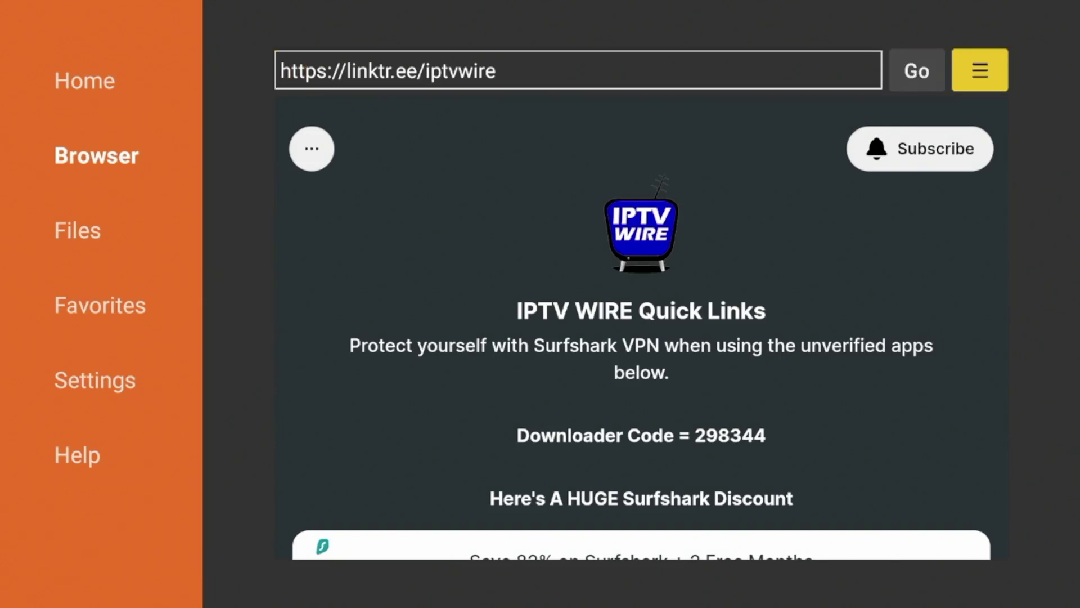
key(Return)
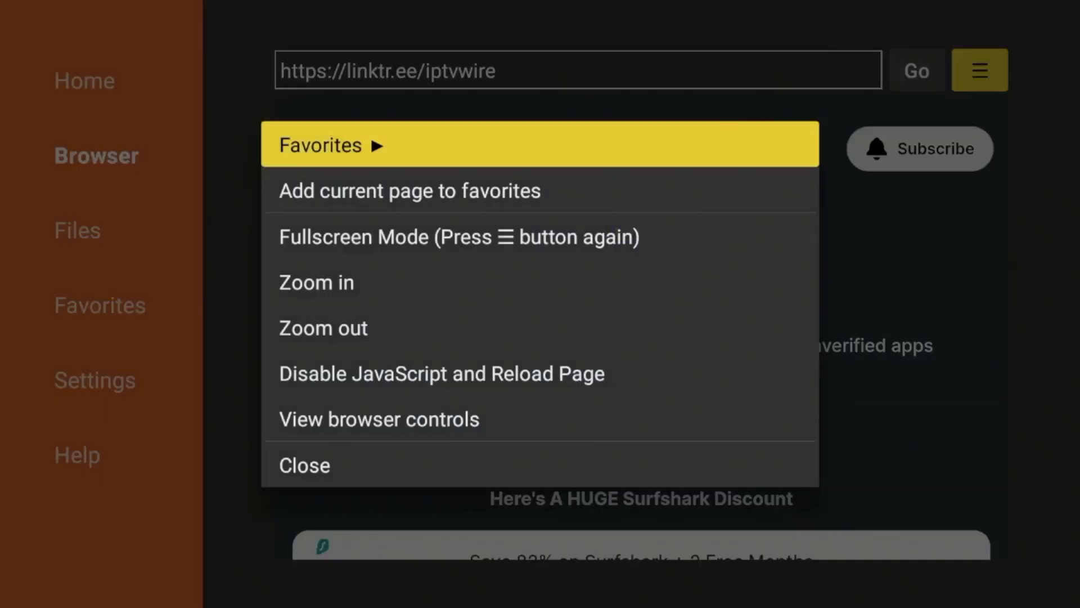
key(Down)
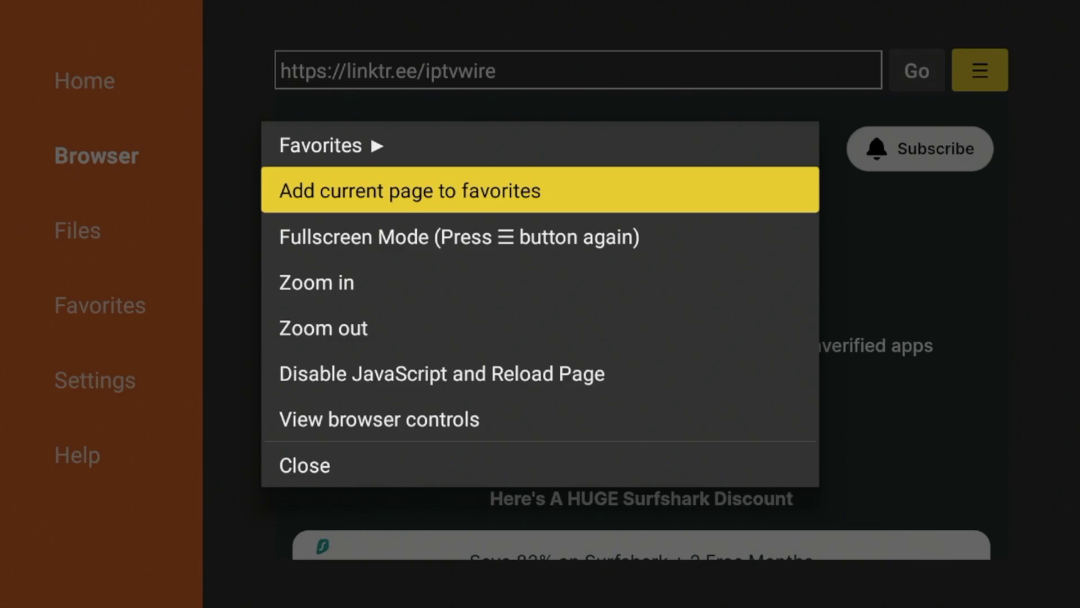
key(Return)
key(Down)
key(Down)
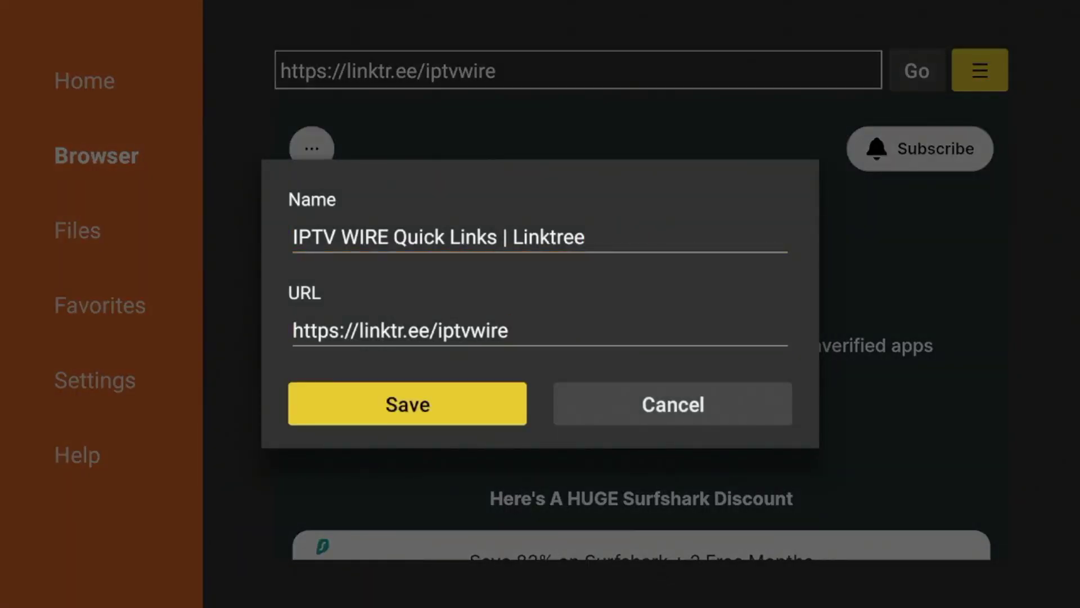
key(Return)
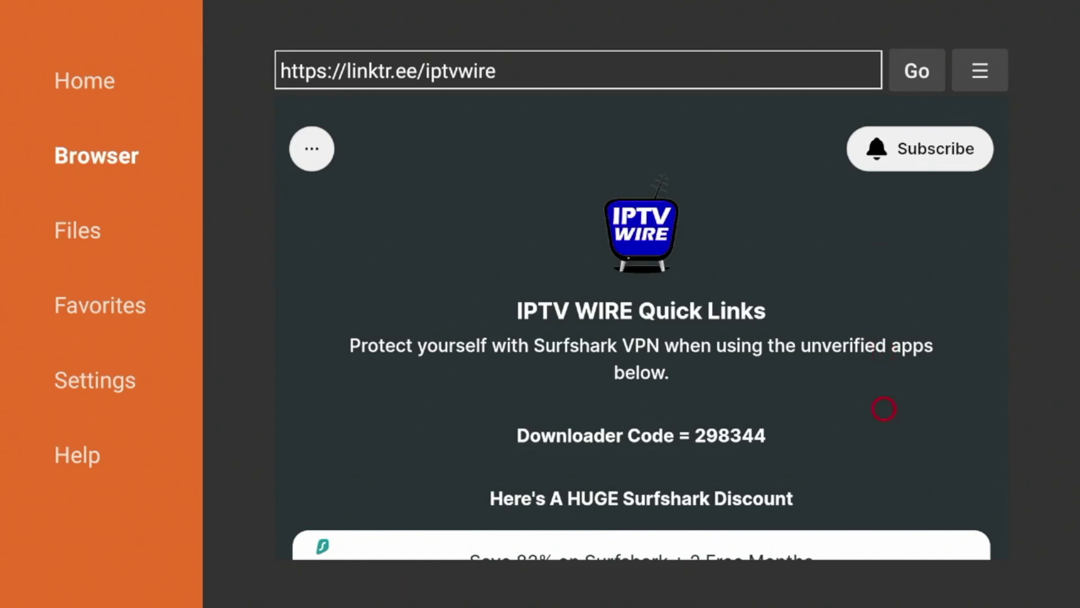
Look through the app categories on the IPTV WIRE Quick Links page, from Kodi Media Center down to Utilities
scroll(883, 534, down, 5)
scroll(884, 536, down, 1)
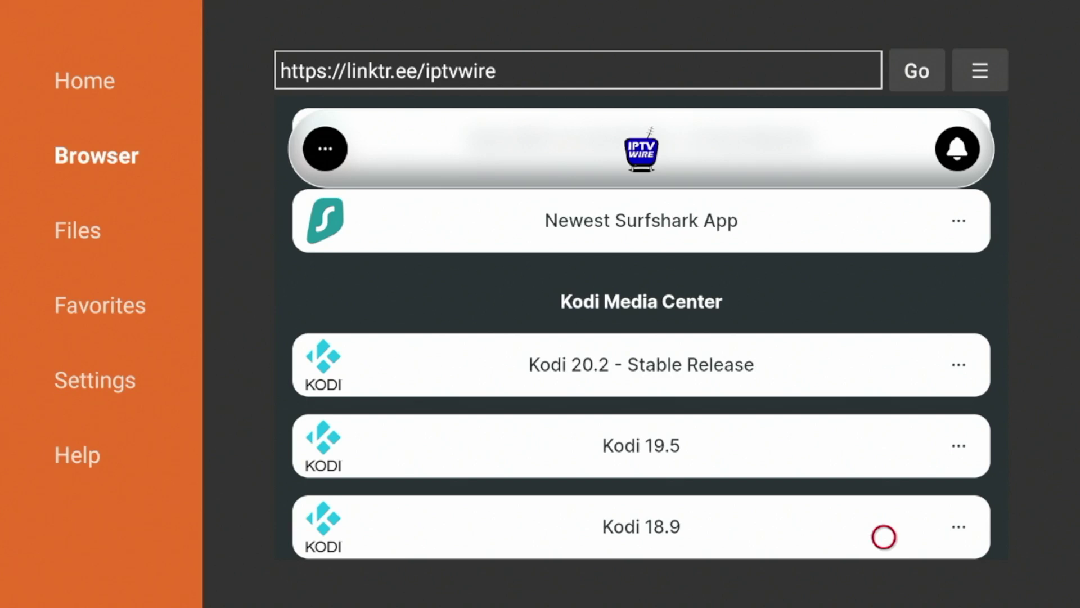
scroll(883, 537, down, 1)
scroll(884, 537, down, 3)
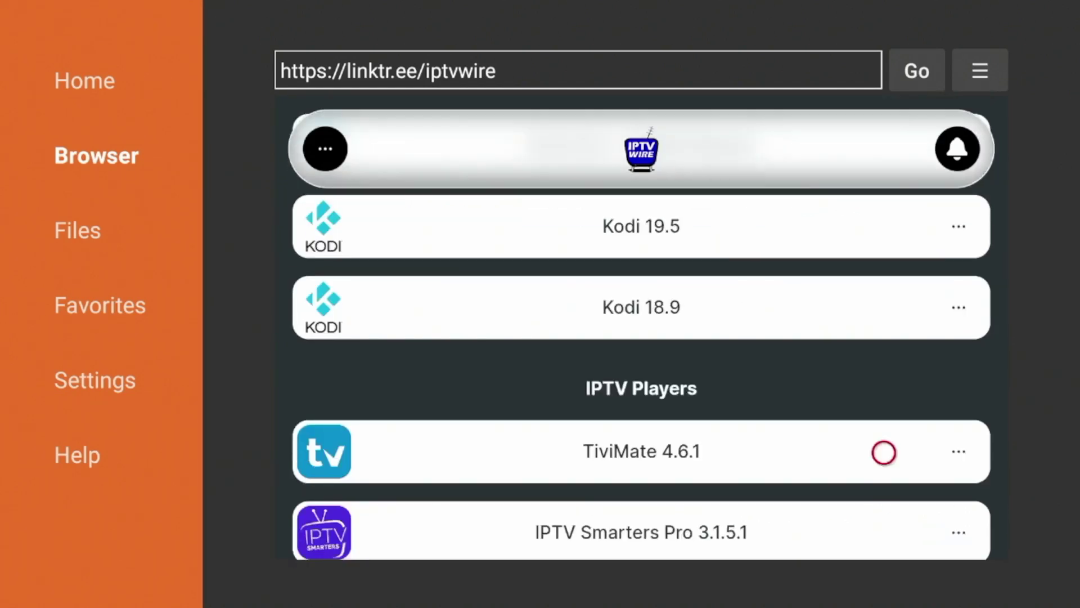
scroll(884, 536, down, 1)
scroll(884, 537, down, 10)
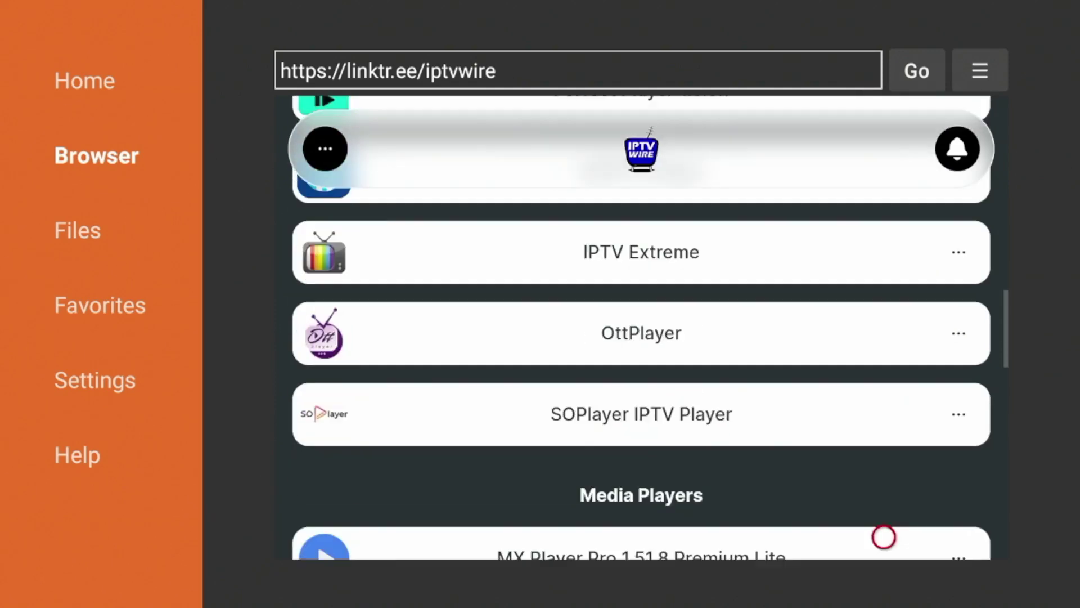
scroll(884, 536, down, 8)
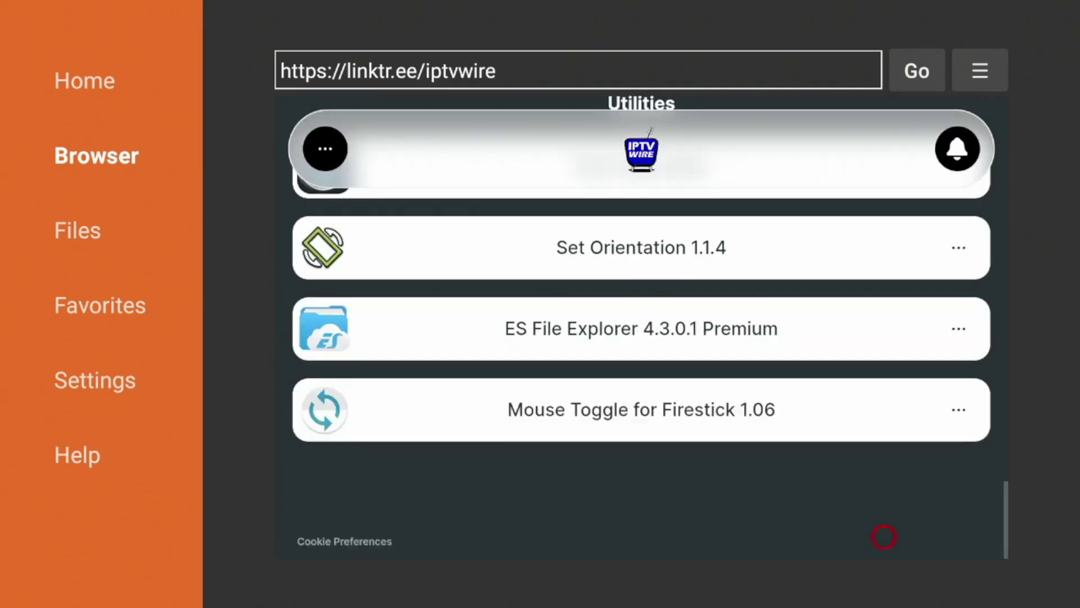
scroll(883, 116, up, 10)
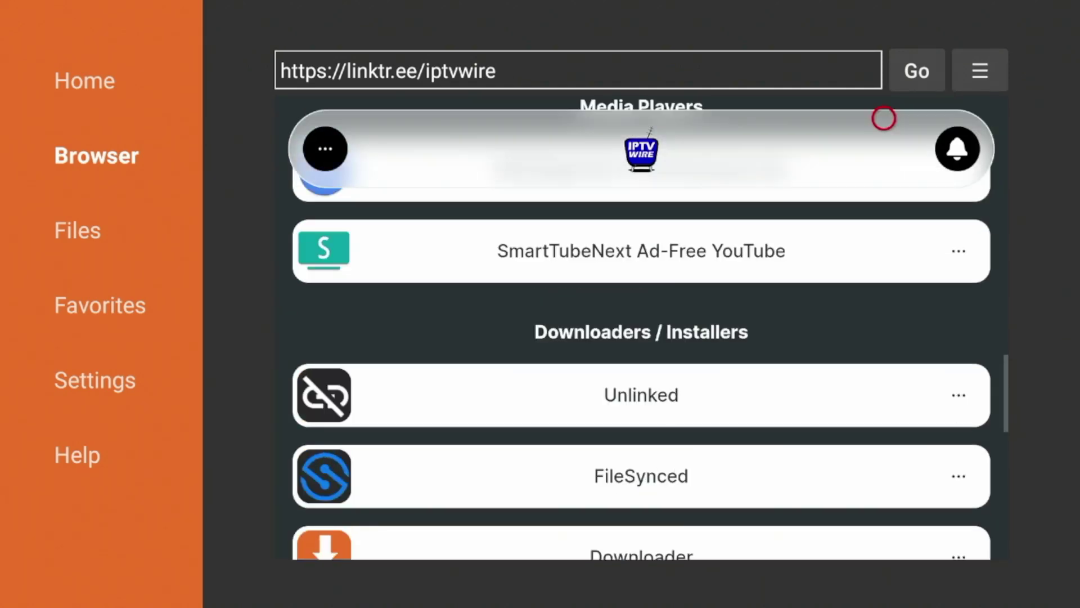
scroll(884, 118, up, 7)
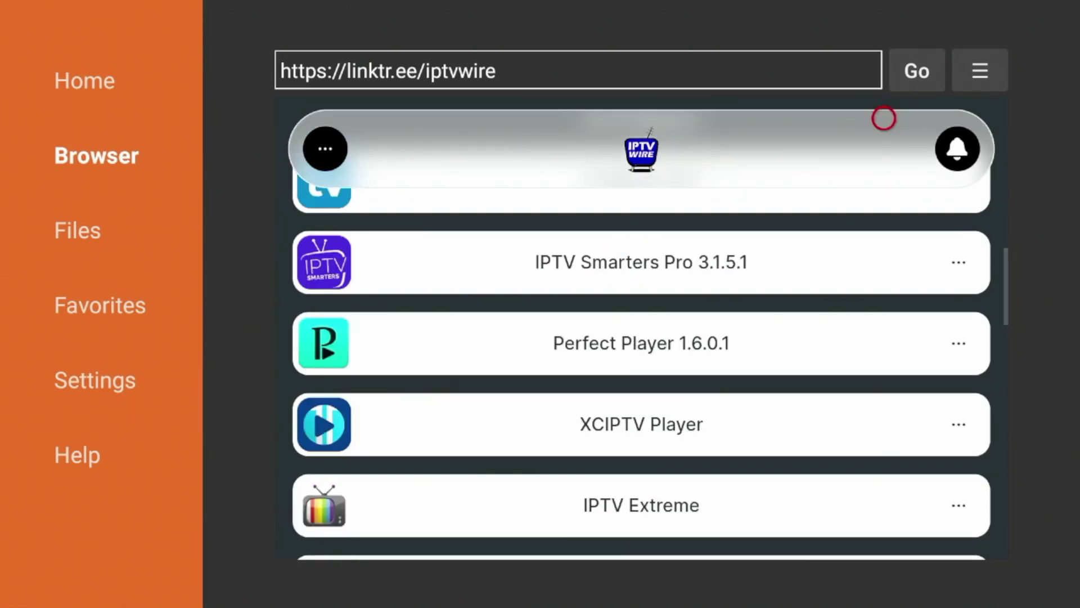
scroll(883, 119, up, 6)
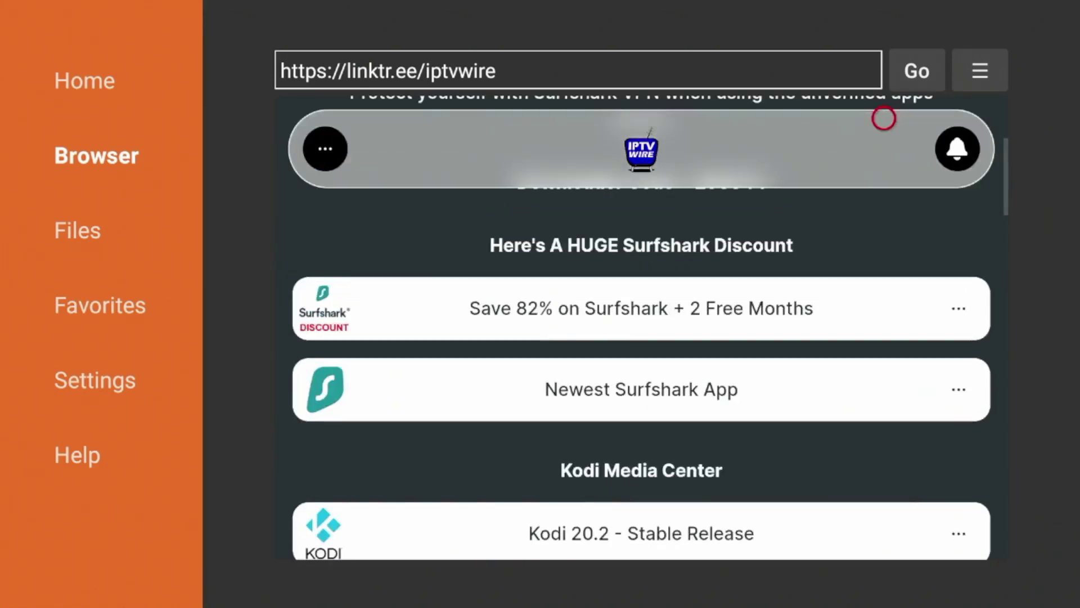
scroll(884, 484, down, 4)
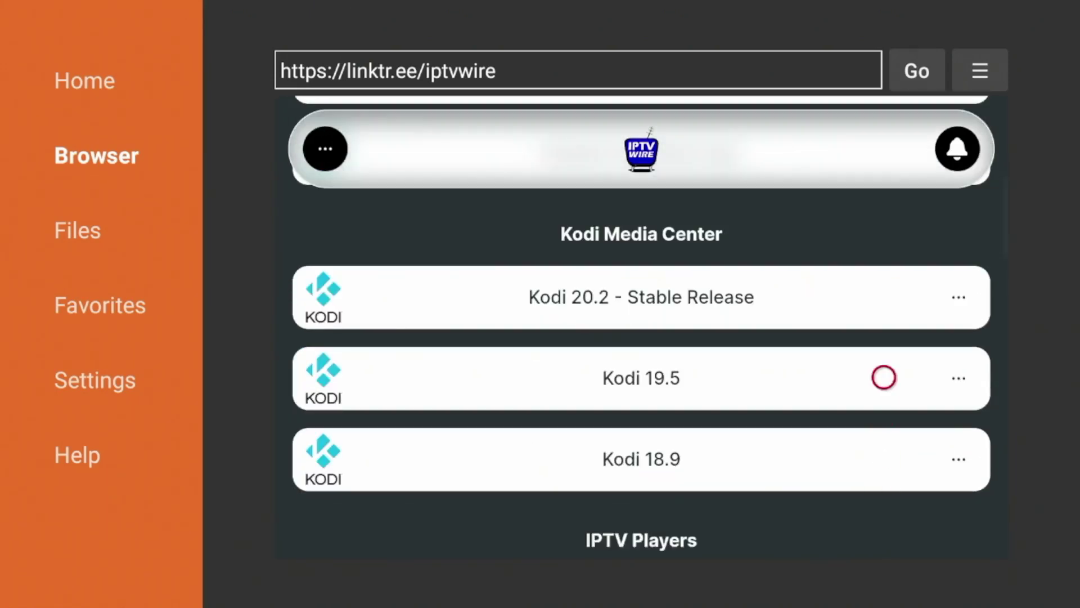
scroll(883, 450, down, 2)
scroll(884, 536, down, 10)
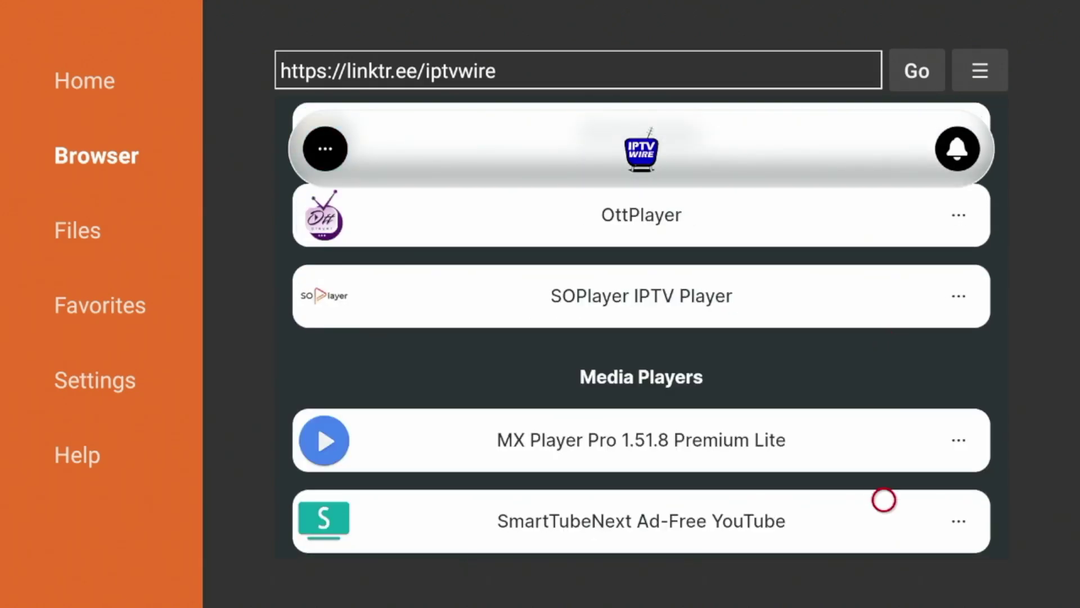
scroll(883, 536, down, 4)
scroll(884, 537, down, 4)
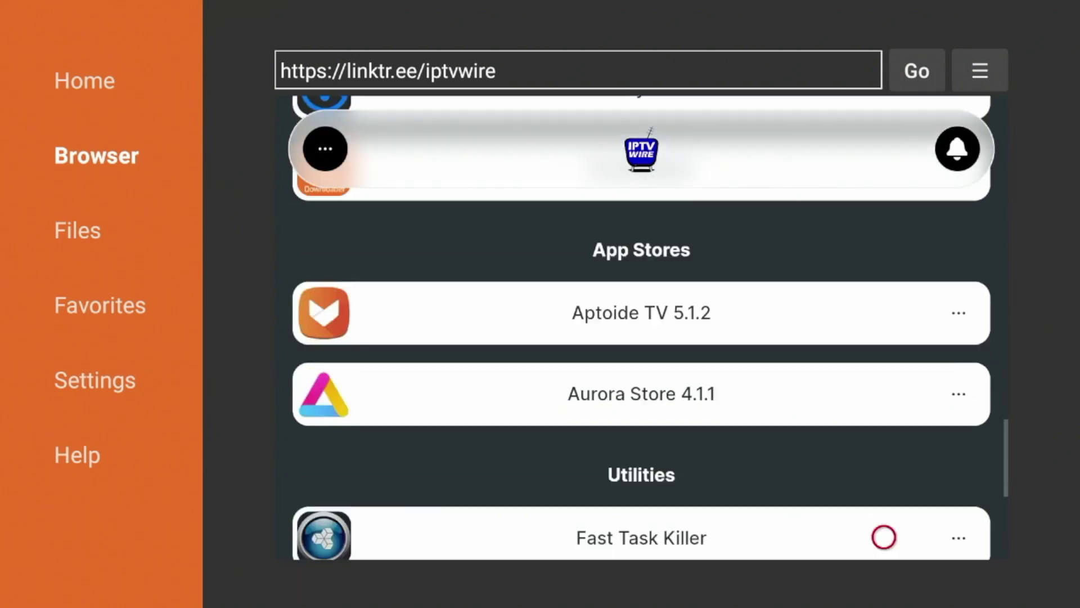
scroll(883, 536, down, 2)
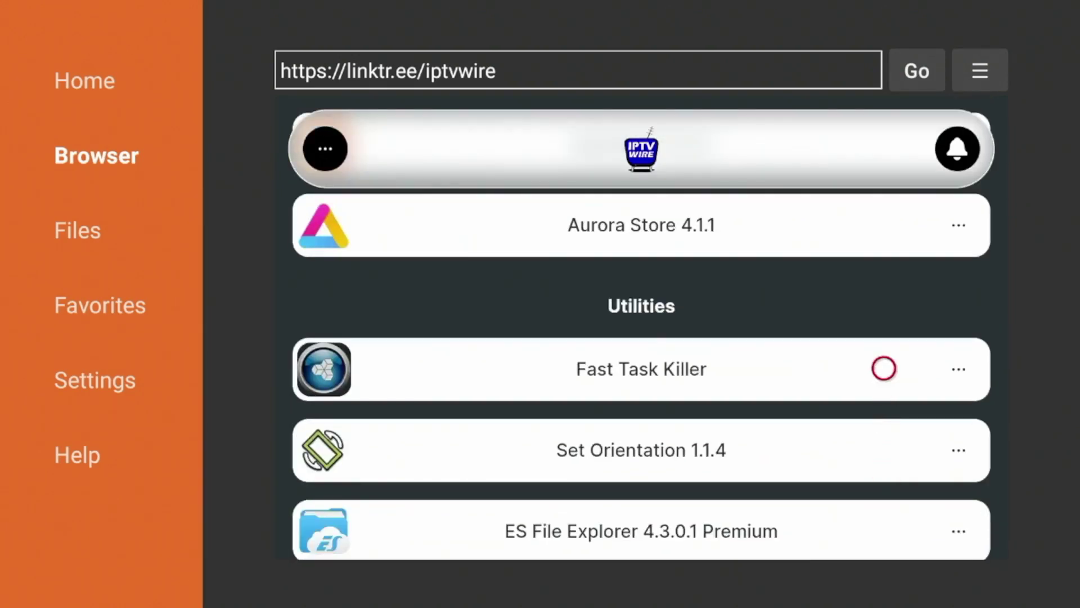
scroll(884, 118, up, 2)
scroll(884, 118, up, 8)
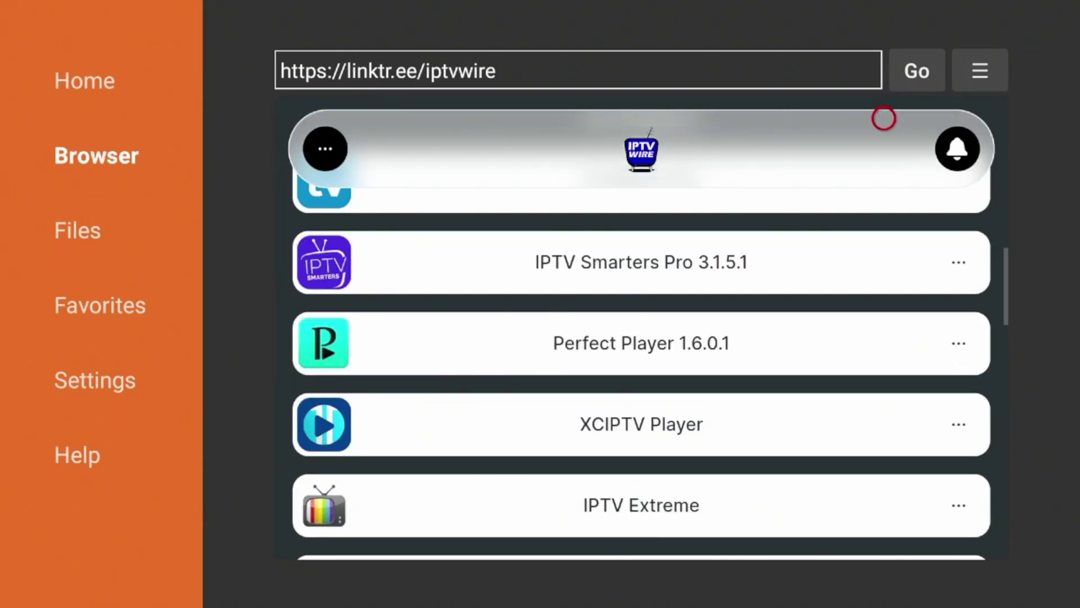
scroll(884, 135, up, 3)
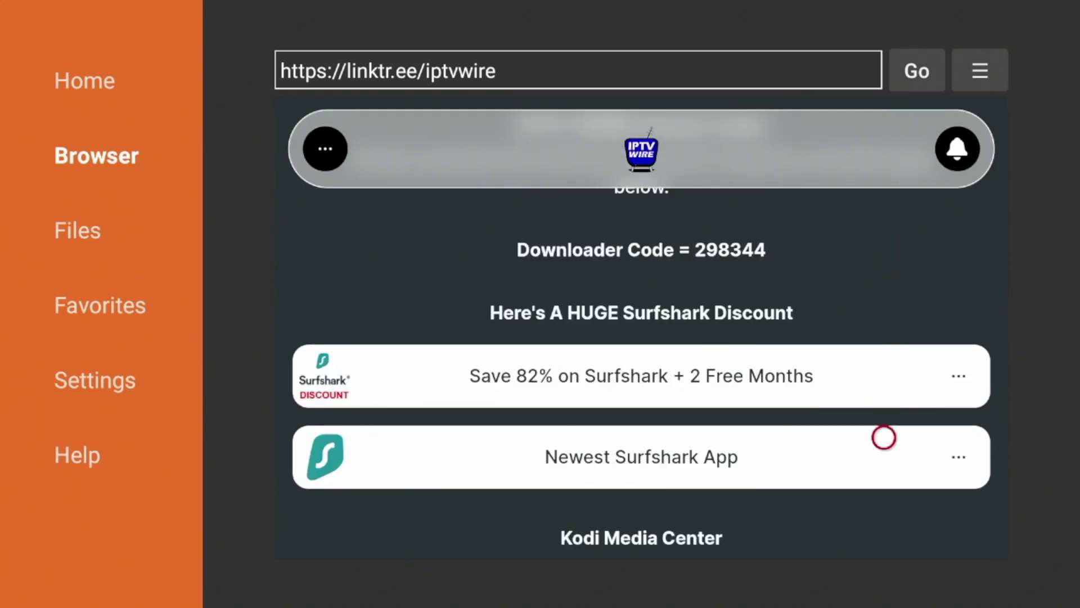
Download and install Kodi 20.2 - Stable Release from the Kodi Media Center section, and close the installer without opening the app
scroll(884, 536, down, 2)
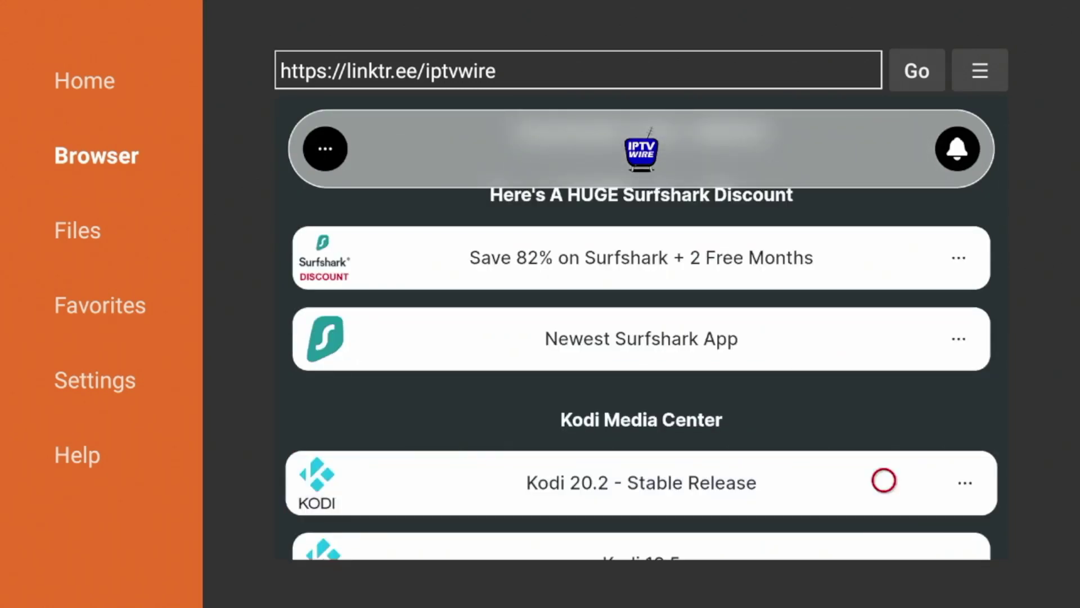
click(884, 480)
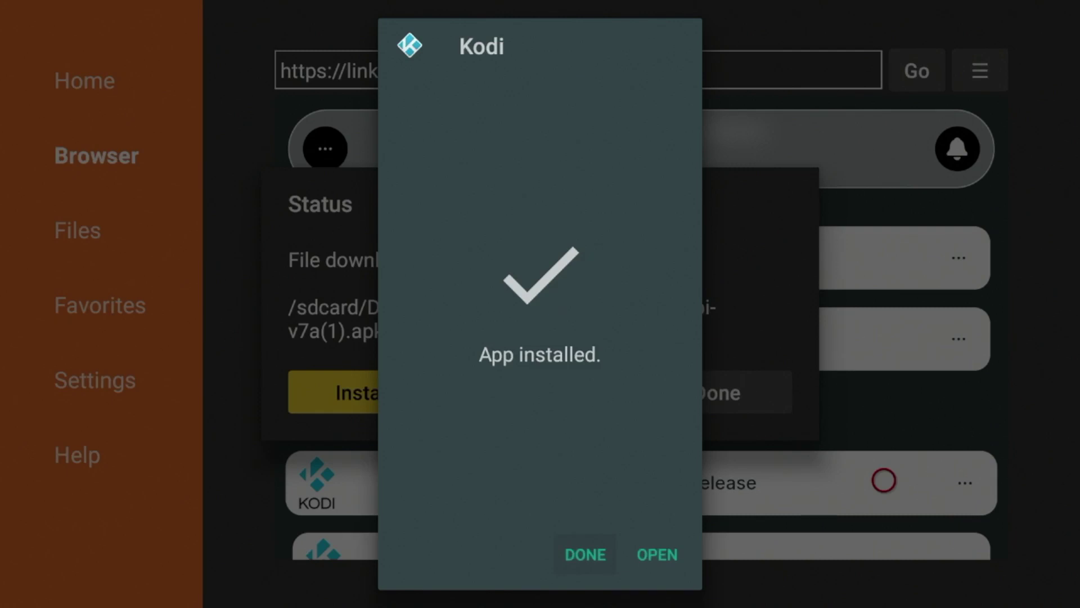
key(Return)
Delete the downloaded Kodi 20.2 APK file from the device and confirm the deletion
key(Right)
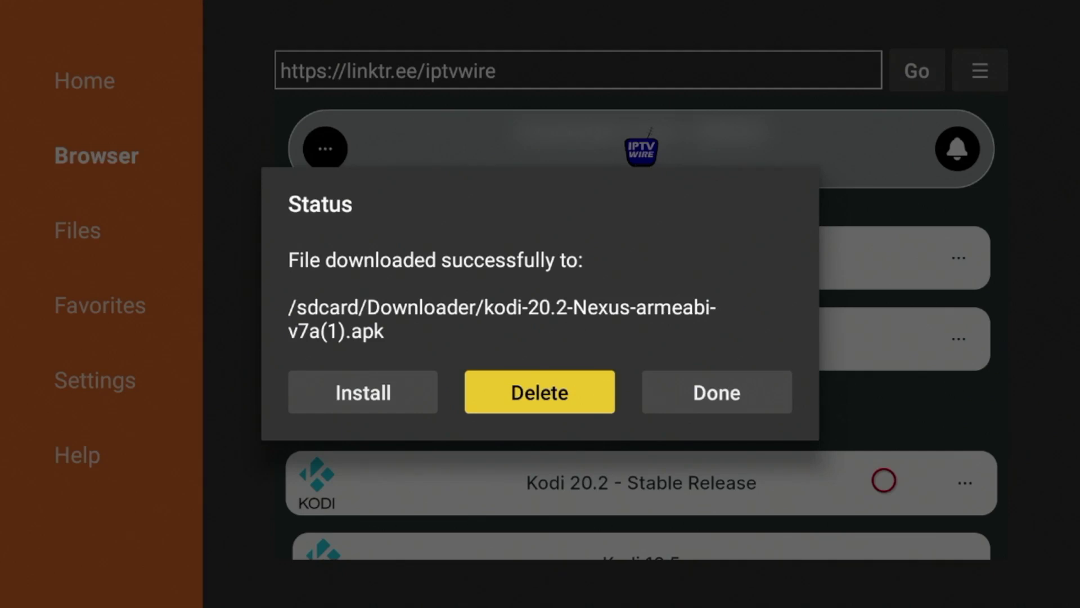
key(Return)
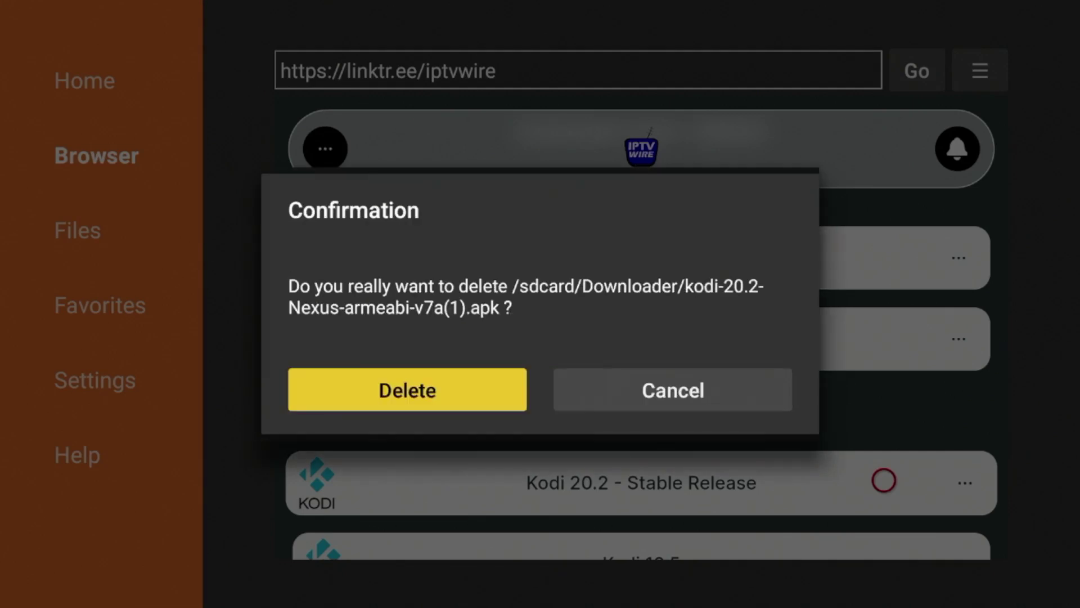
key(Return)
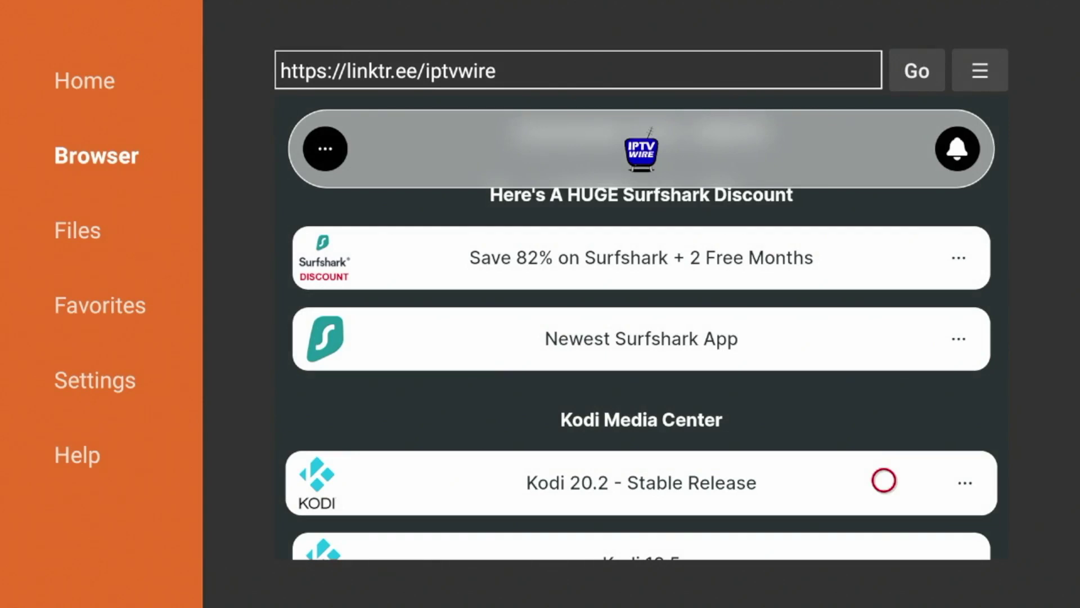
Leave Downloader and open the Your Apps & Channels library through the Fire TV quick-access screen
key(Home)
key(Right)
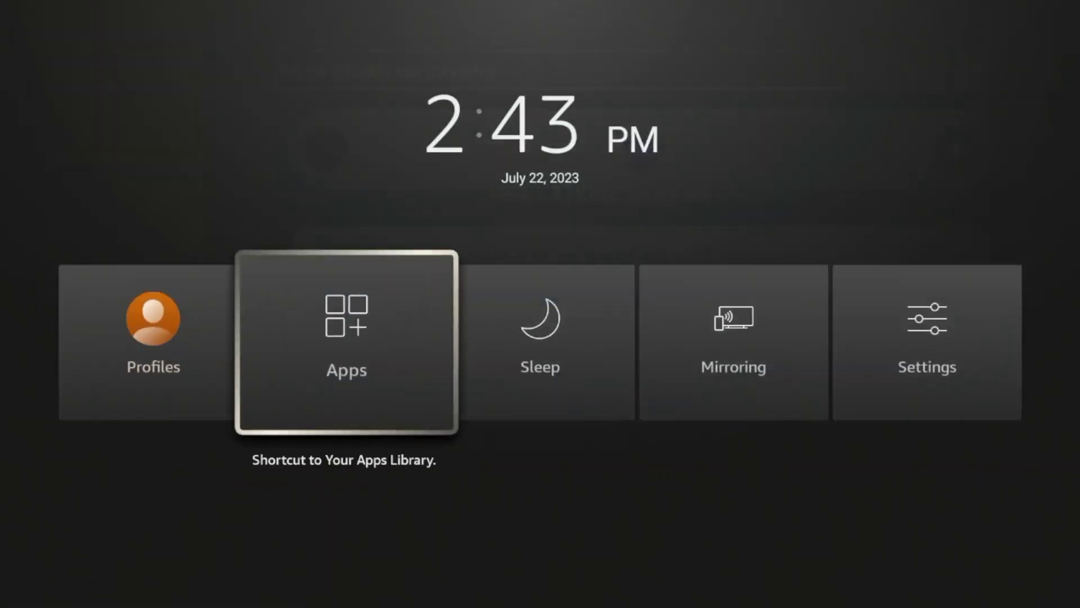
key(Return)
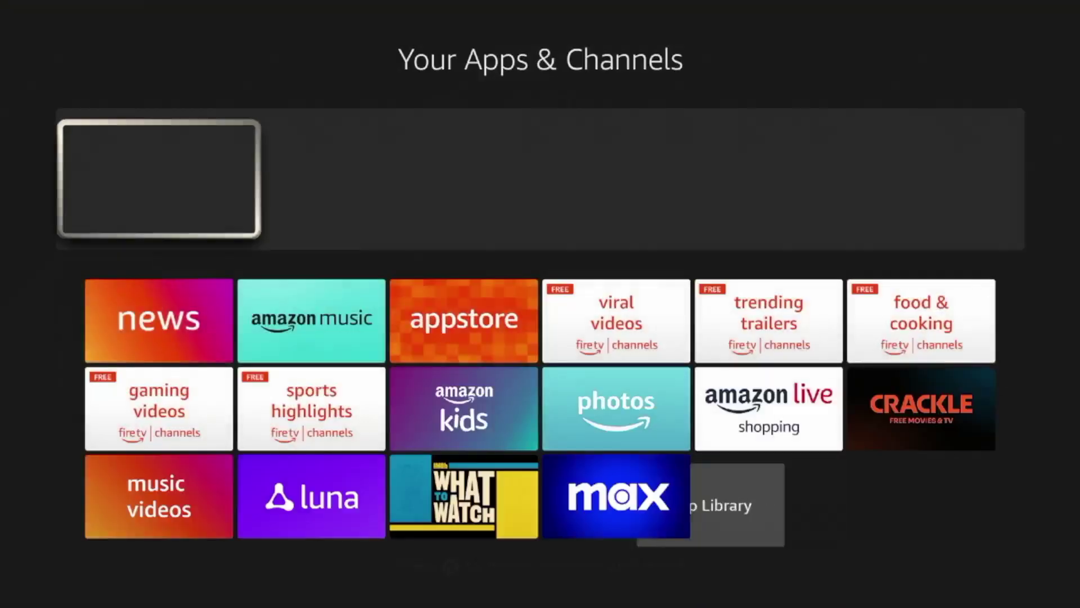
key(Down)
key(Down)
key(Right)
key(Right)
key(Down)
key(Right)
key(Right)
key(Right)
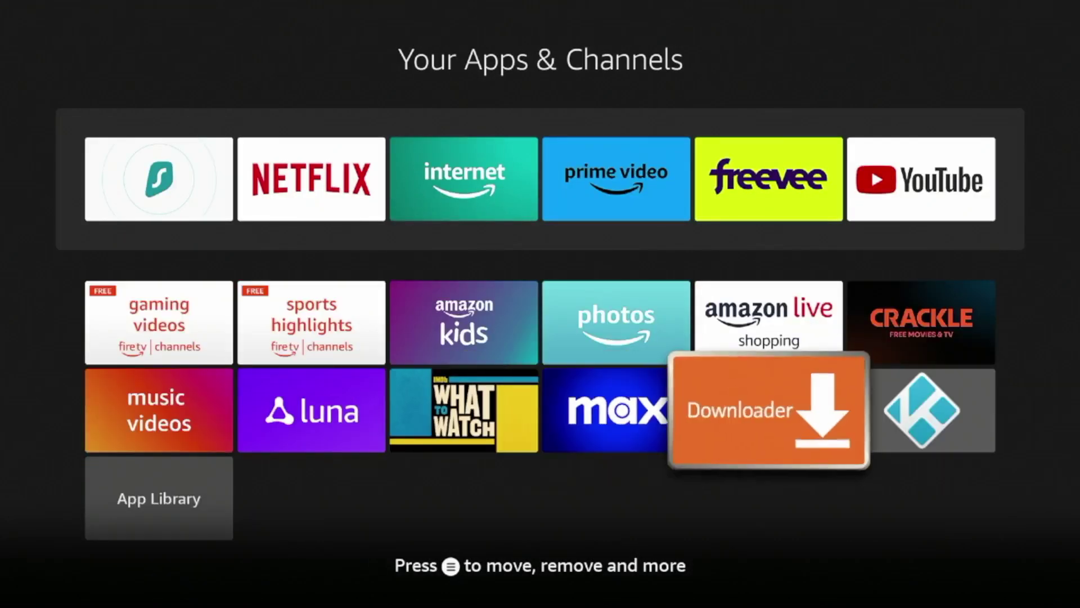
key(Left)
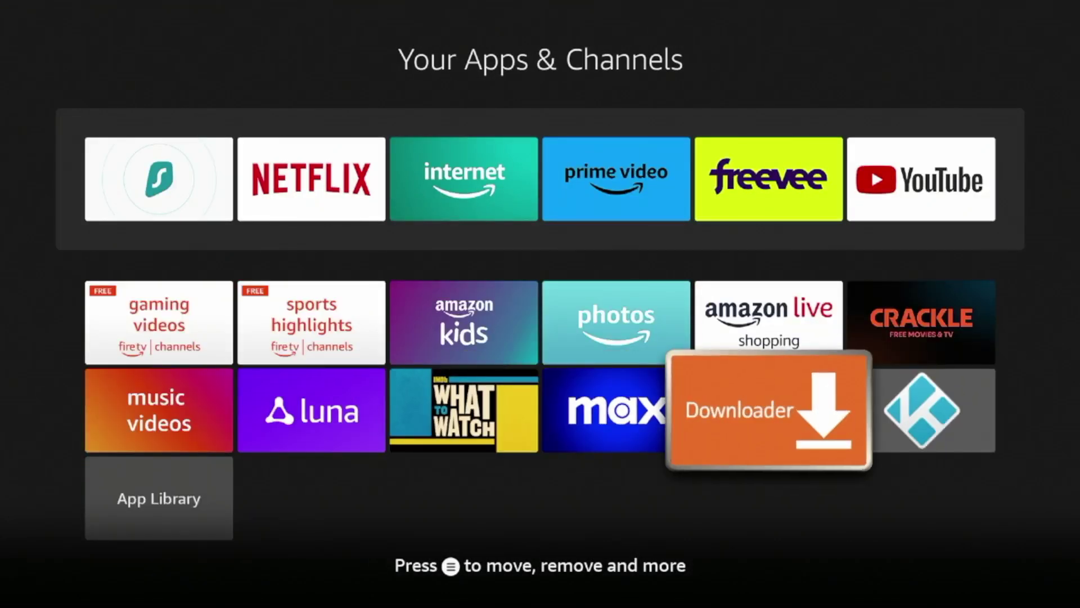
key(Menu)
key(Return)
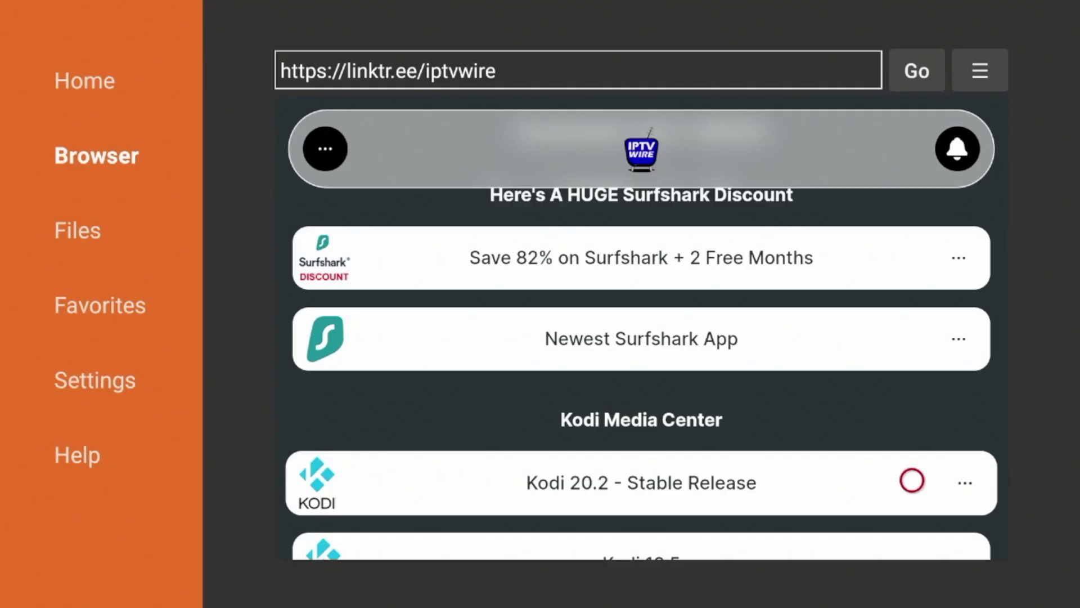
key(Home)
key(Right)
key(Return)
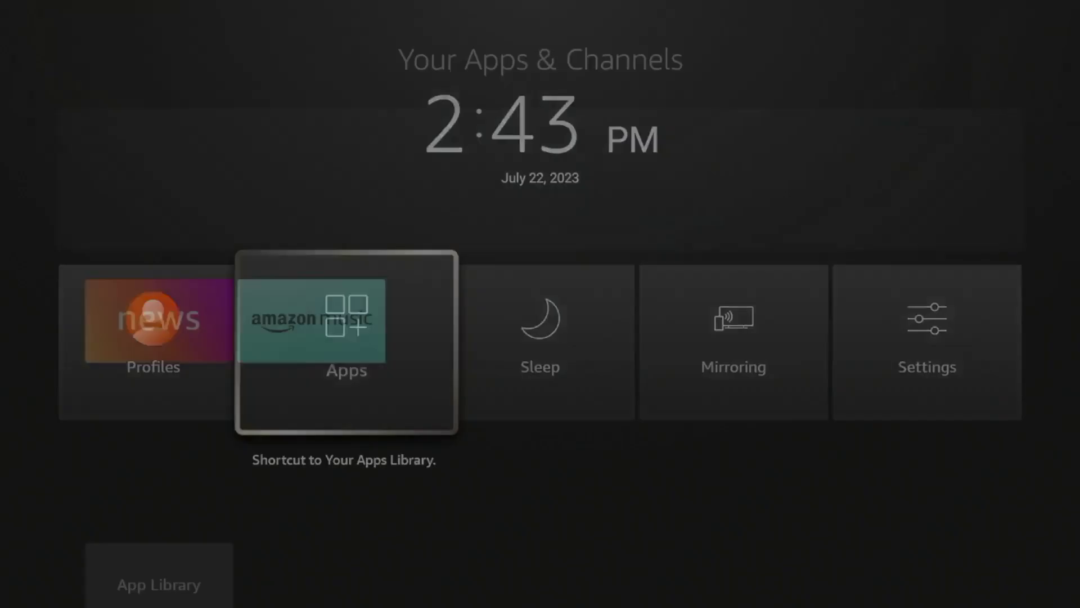
Move the Downloader app up to the second place in the apps list, directly after Surfshark
key(Down)
key(Down)
key(Down)
key(Right)
key(Right)
key(Right)
key(Right)
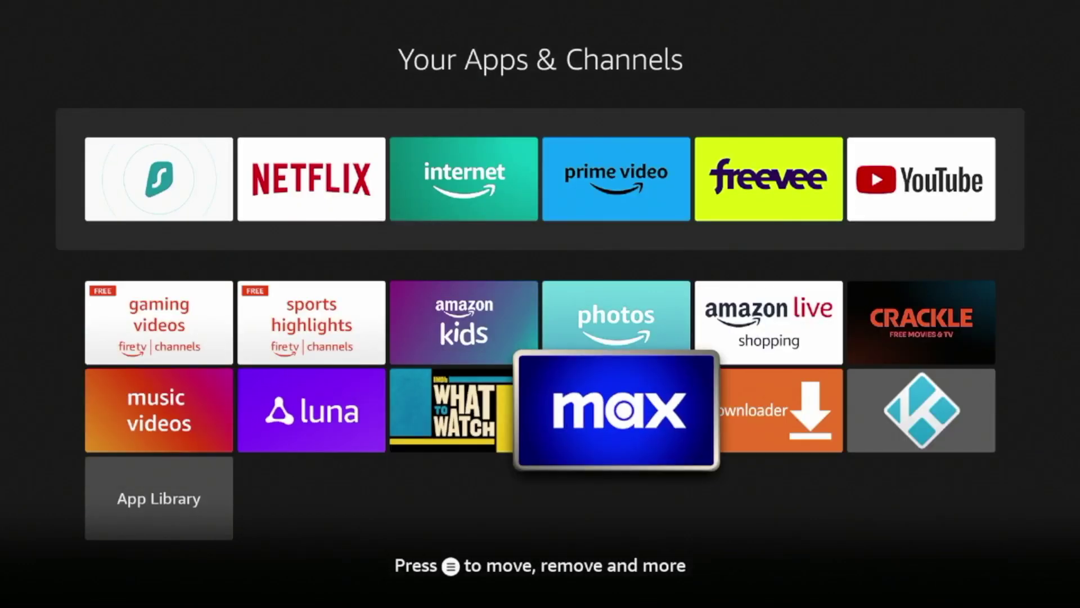
key(Menu)
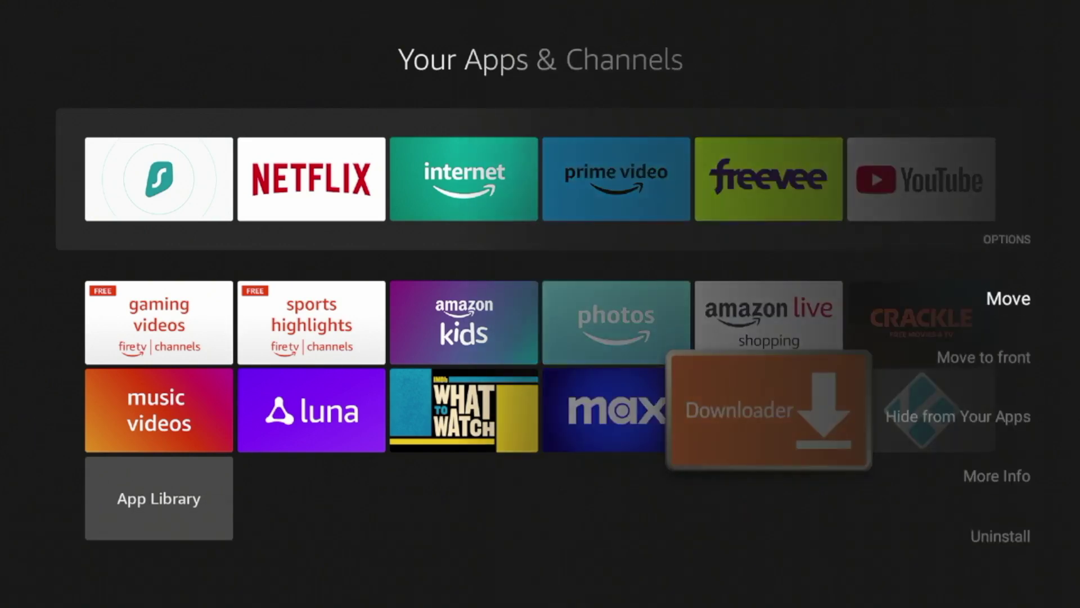
key(Return)
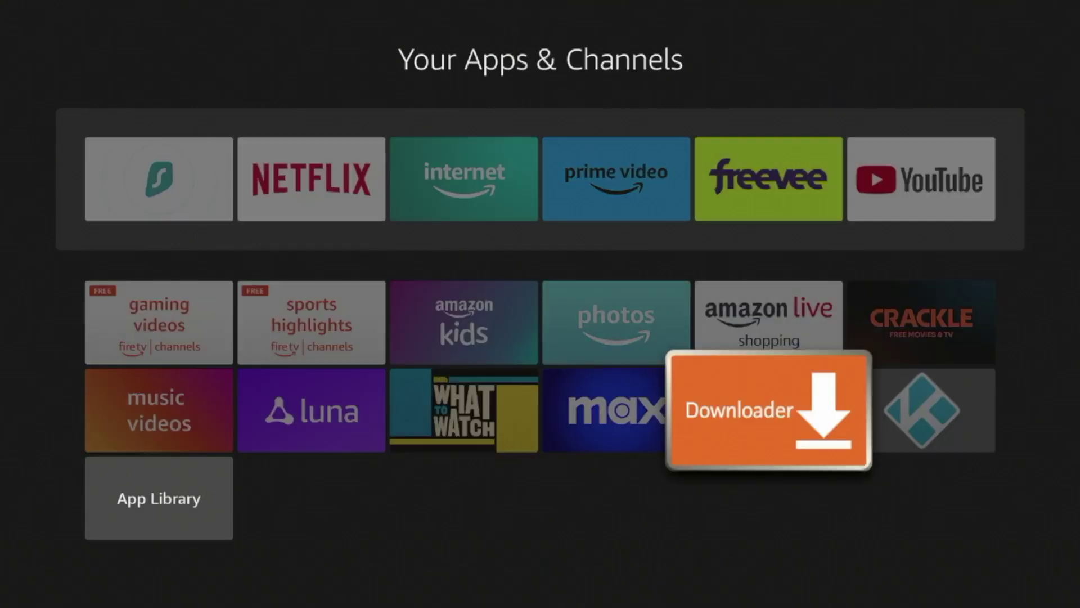
key(Up)
key(Left)
key(Left)
key(Left)
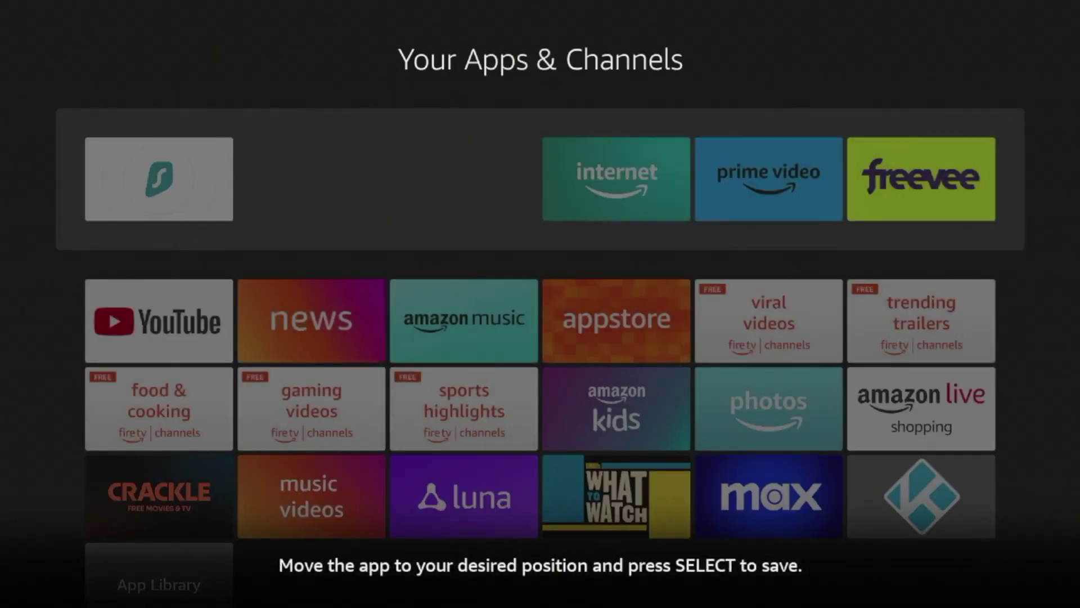
key(Return)
Move the Kodi app up to the third place in the apps list, directly after Downloader
key(Down)
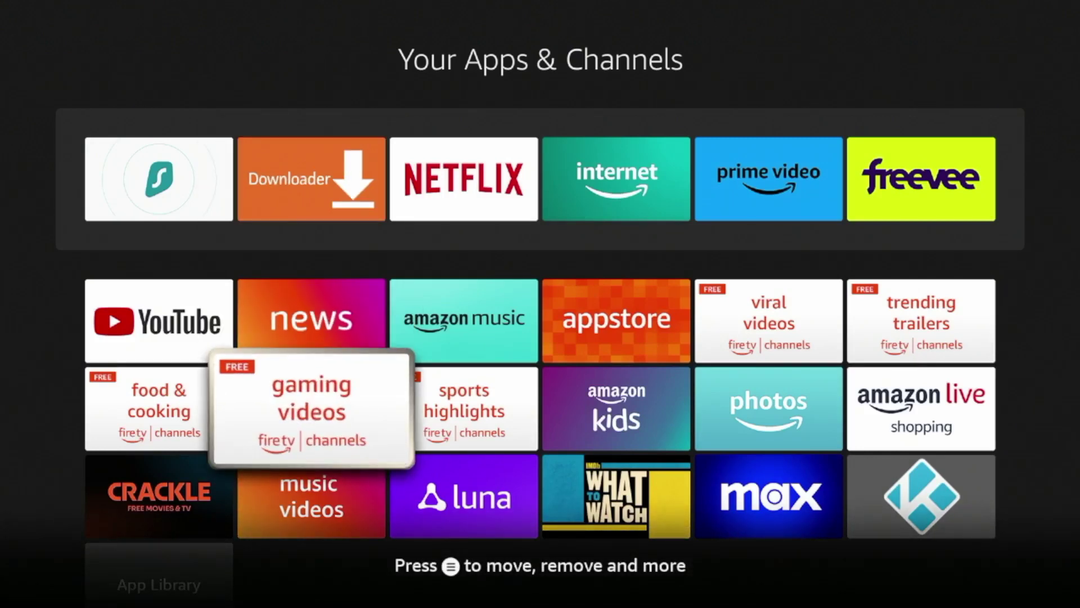
key(Down)
key(Right)
key(Right)
key(Right)
key(Right)
key(Menu)
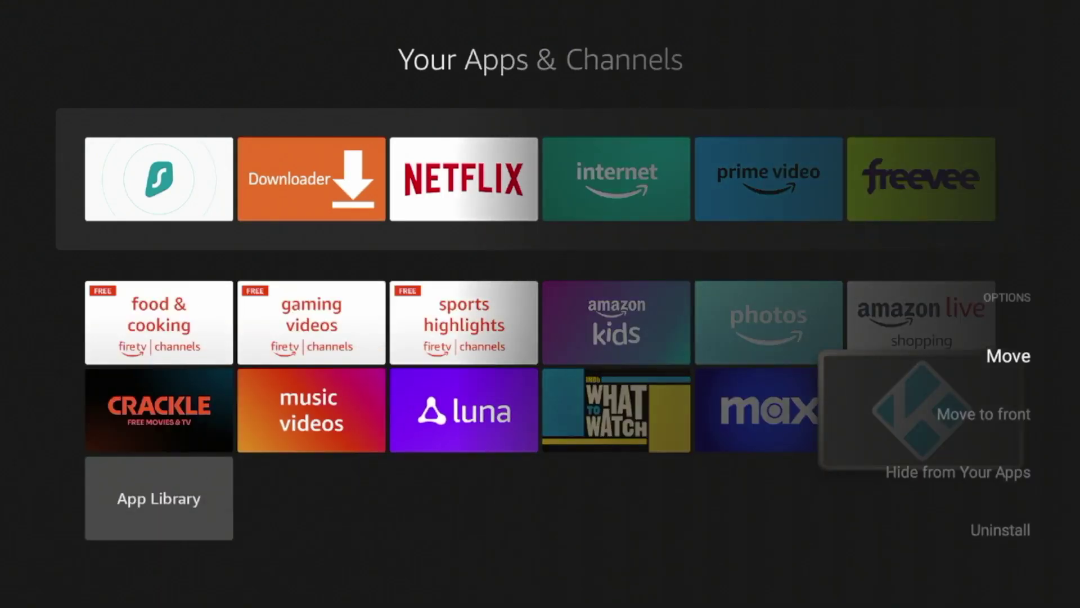
key(Return)
key(Up)
key(Up)
key(Up)
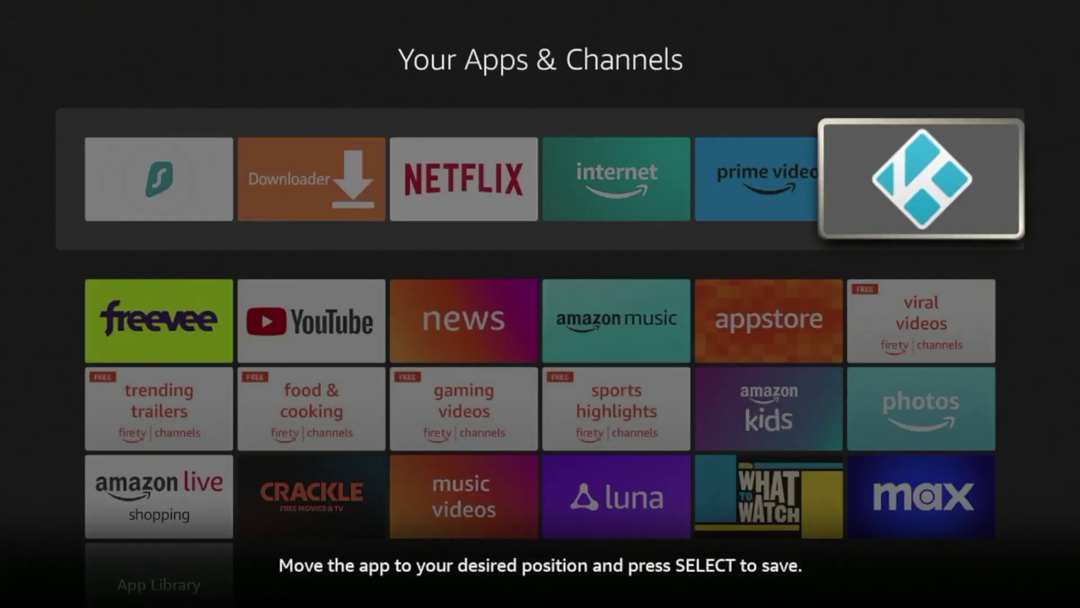
key(Left)
key(Left)
key(Left)
key(Return)
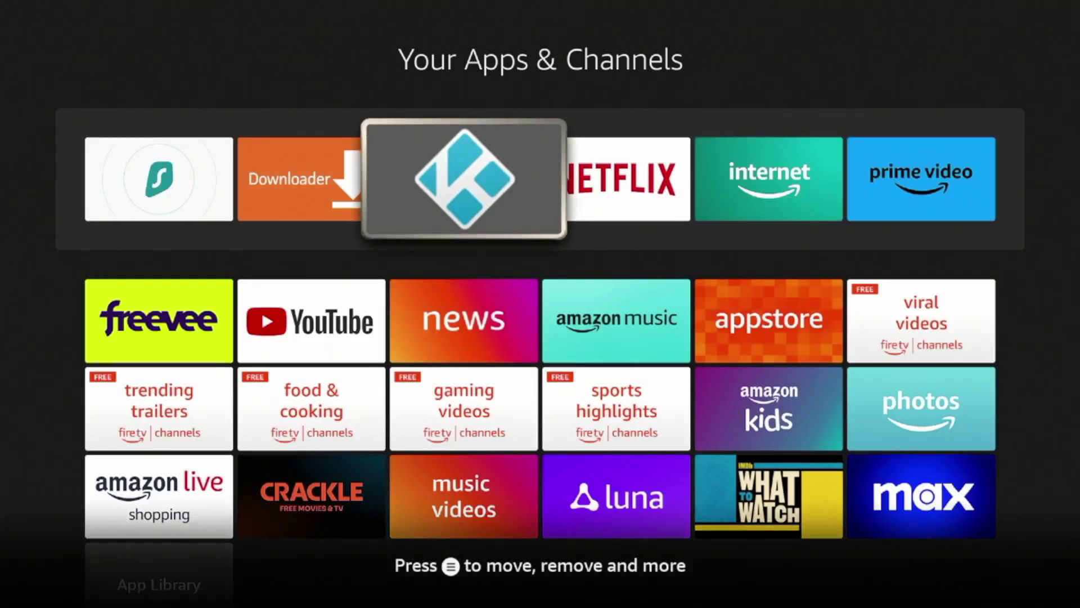
Return to the Fire TV home screen and open the Surfshark app from the row of pinned apps
key(Home)
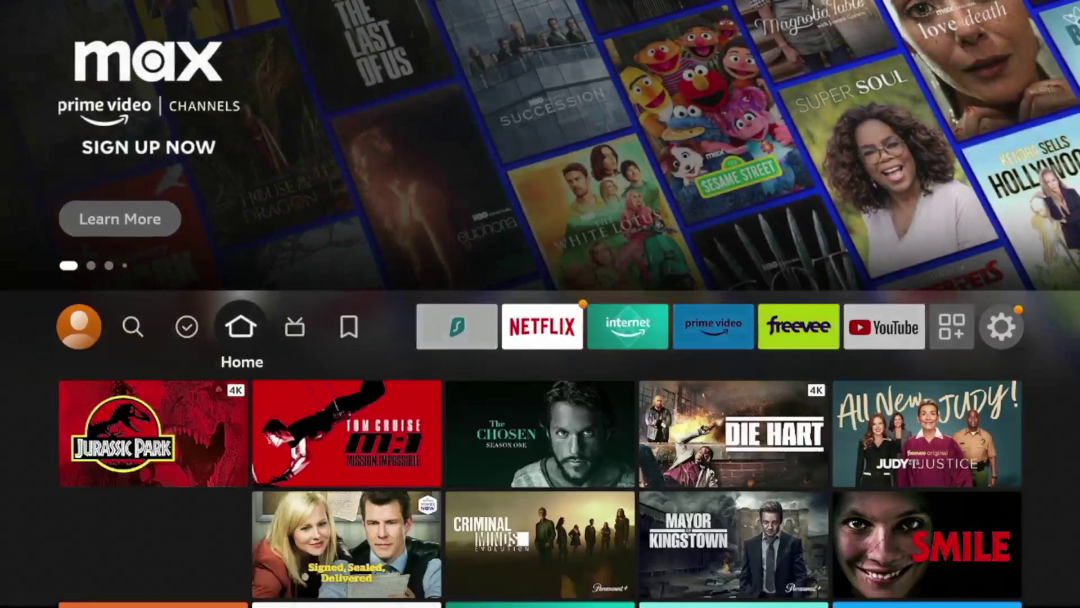
key(Right)
key(Right)
key(Right)
key(Right)
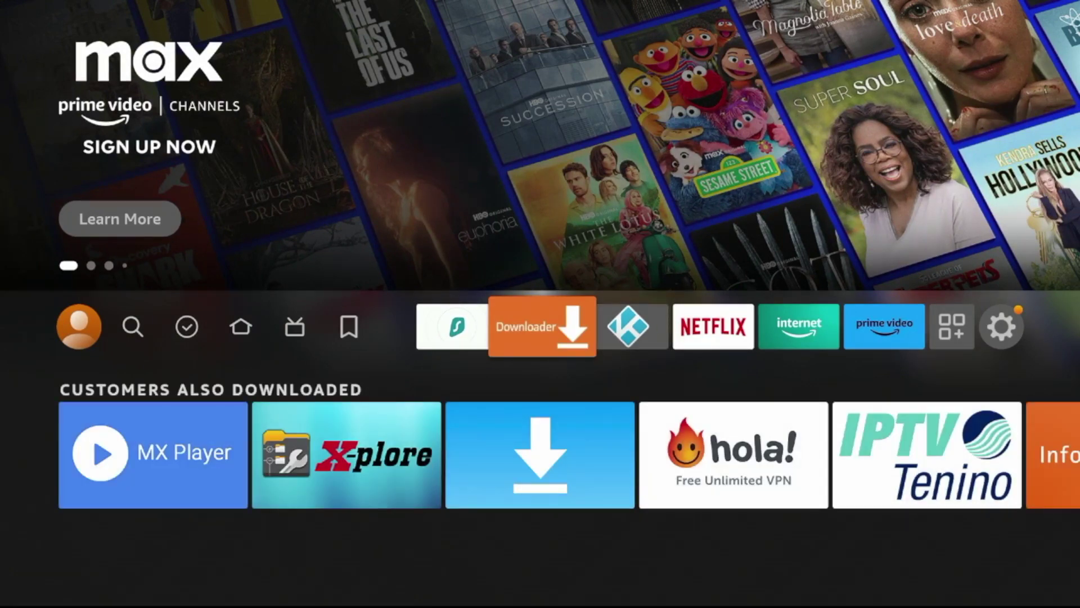
key(Left)
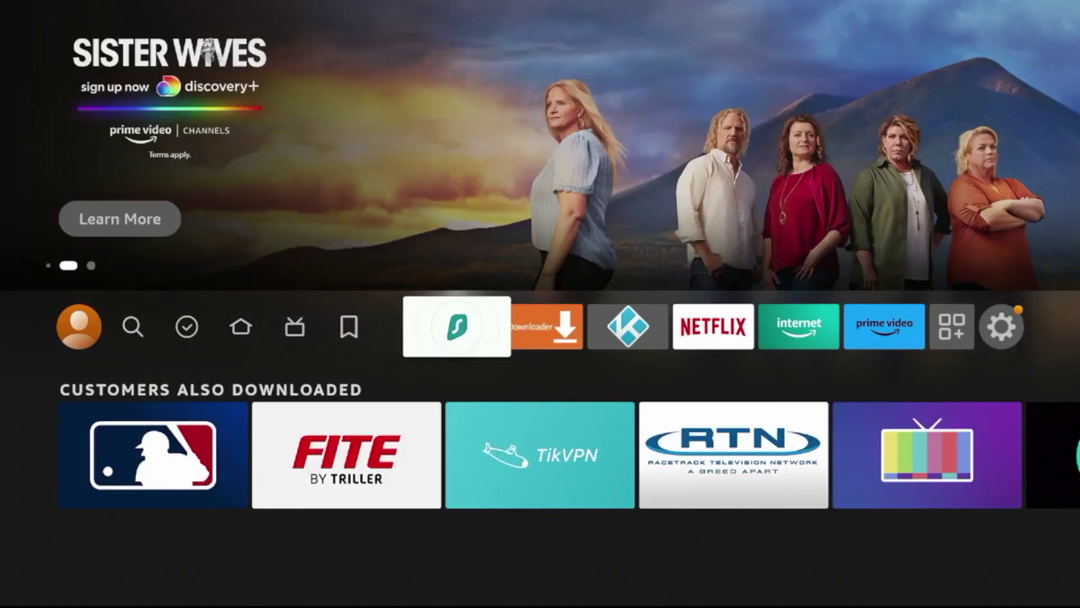
key(Return)
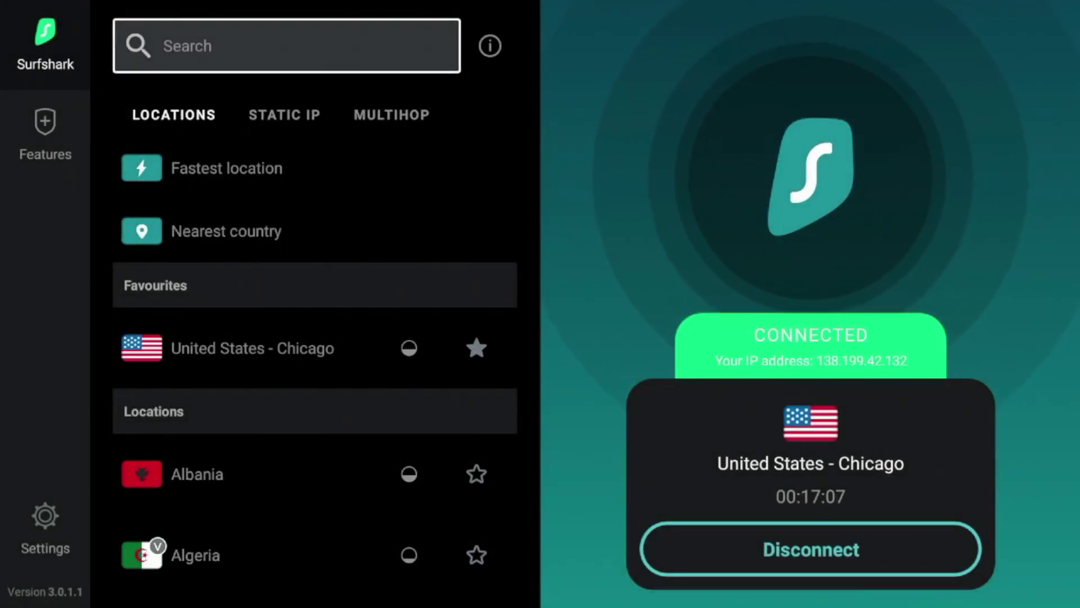
key(Down)
key(Down)
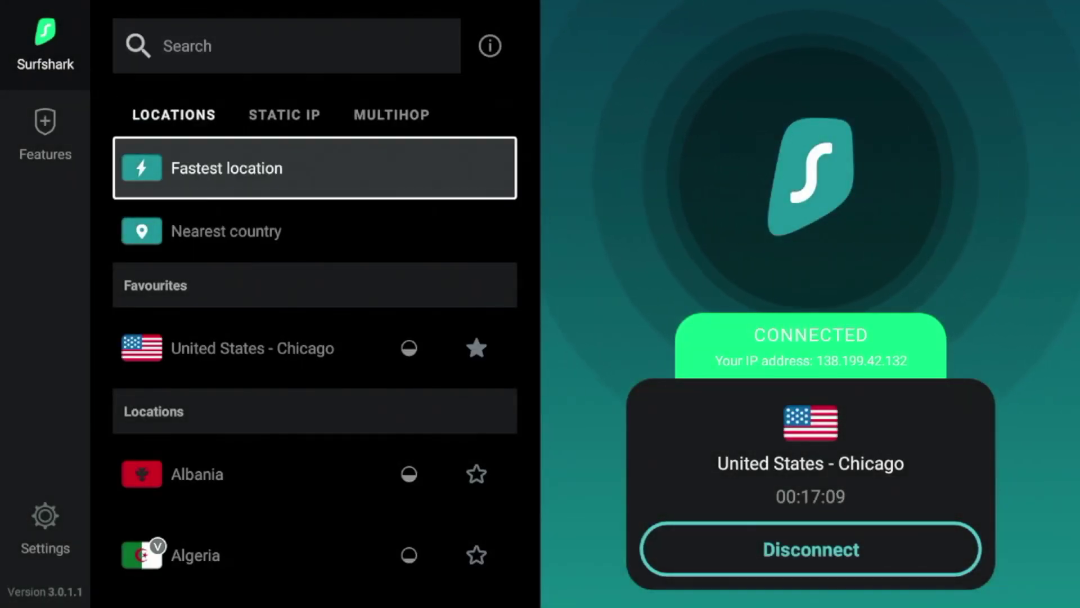
key(Down)
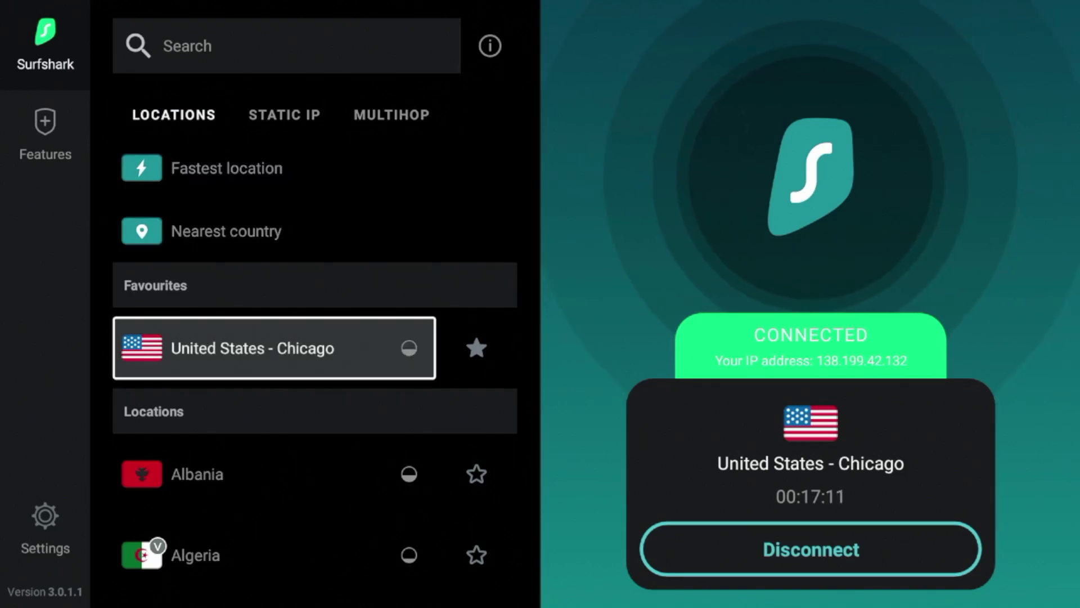
key(Down)
key(Down)
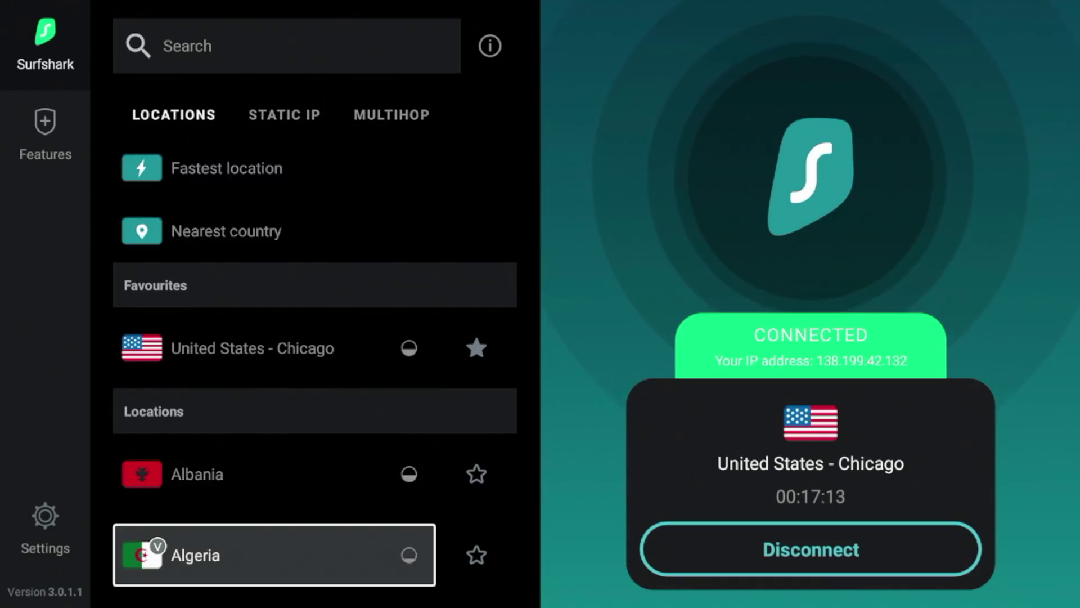
key(Down)
key(Up)
key(Up)
key(Up)
key(Up)
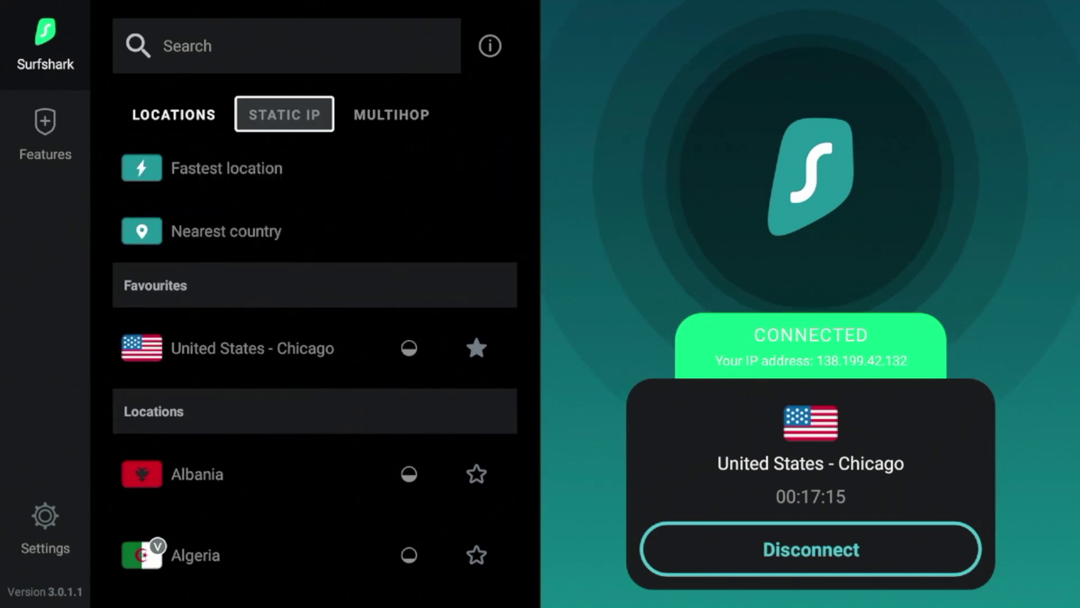
key(Down)
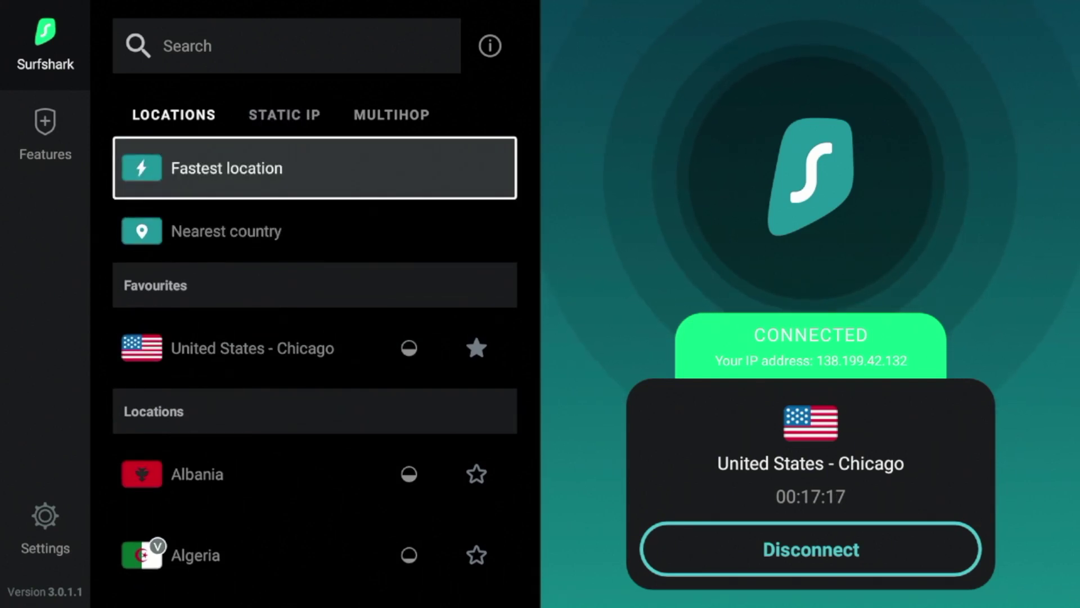
key(Down)
key(Down)
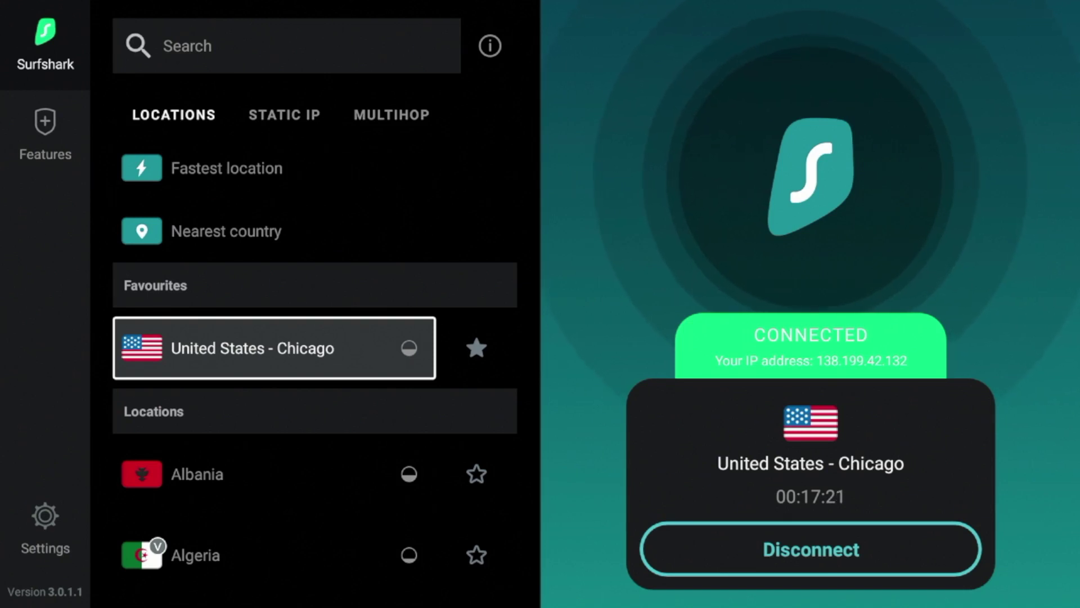
key(Up)
key(Up)
key(Up)
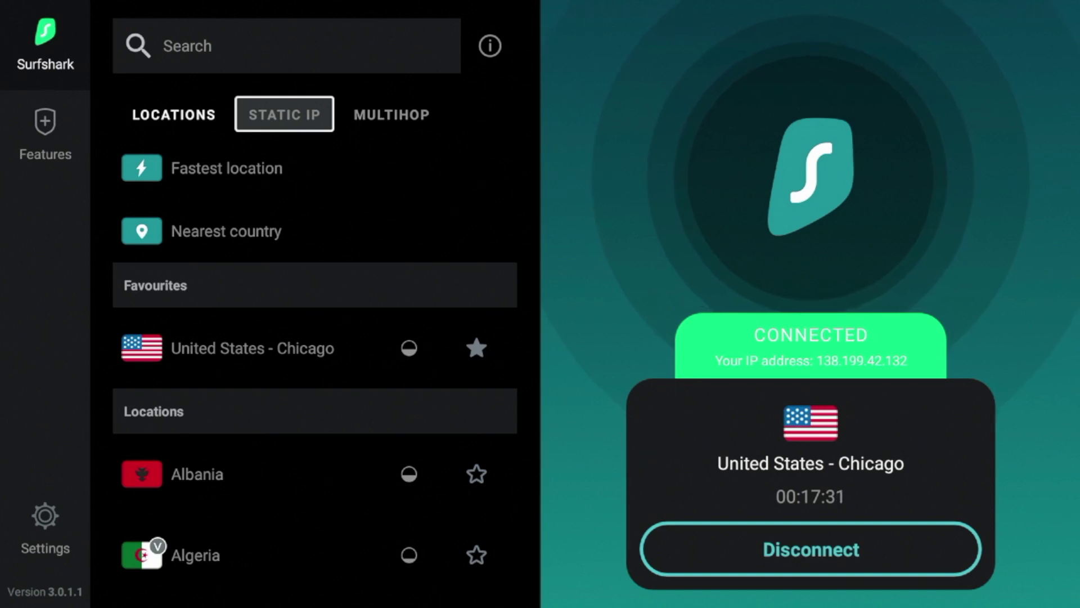
key(Down)
key(Down)
key(Down)
key(Down)
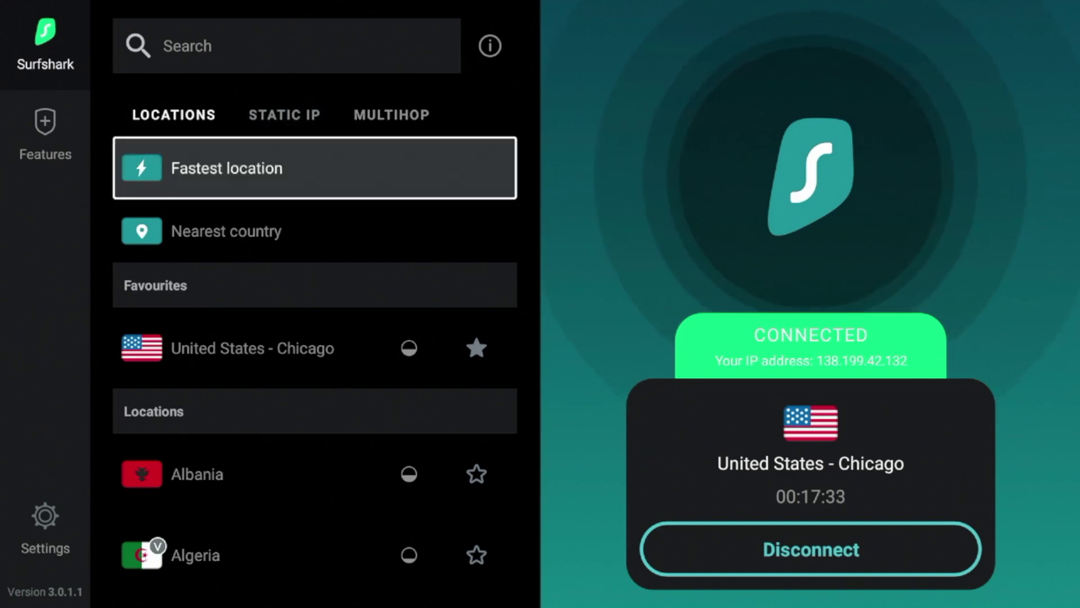
key(Up)
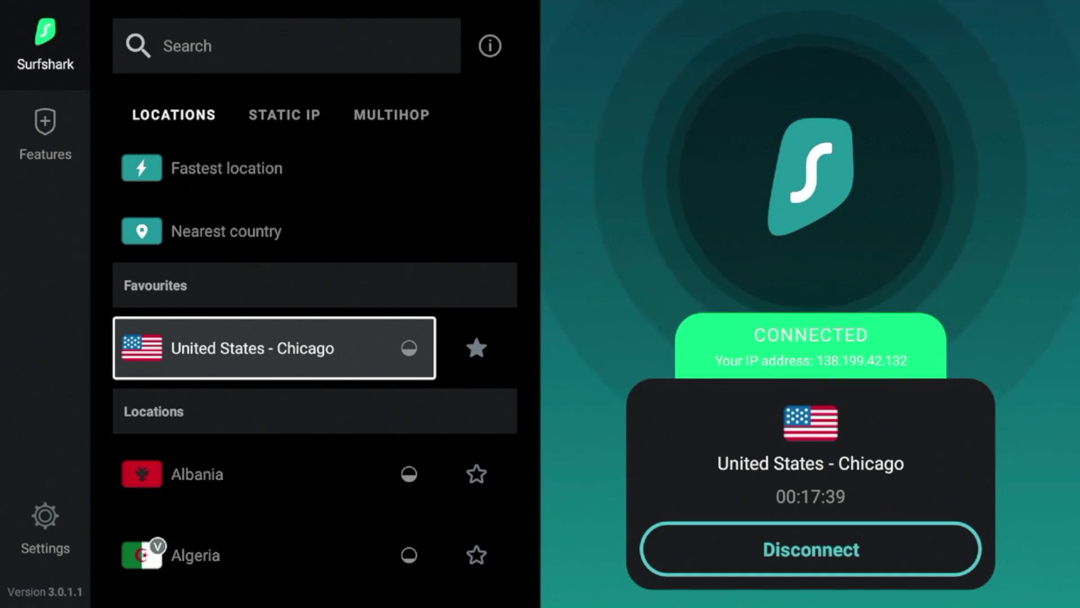
Return to the home screen, reopen Downloader and go back to the beginning of the IPTV WIRE Quick Links page
key(Home)
key(Right)
key(Right)
key(Right)
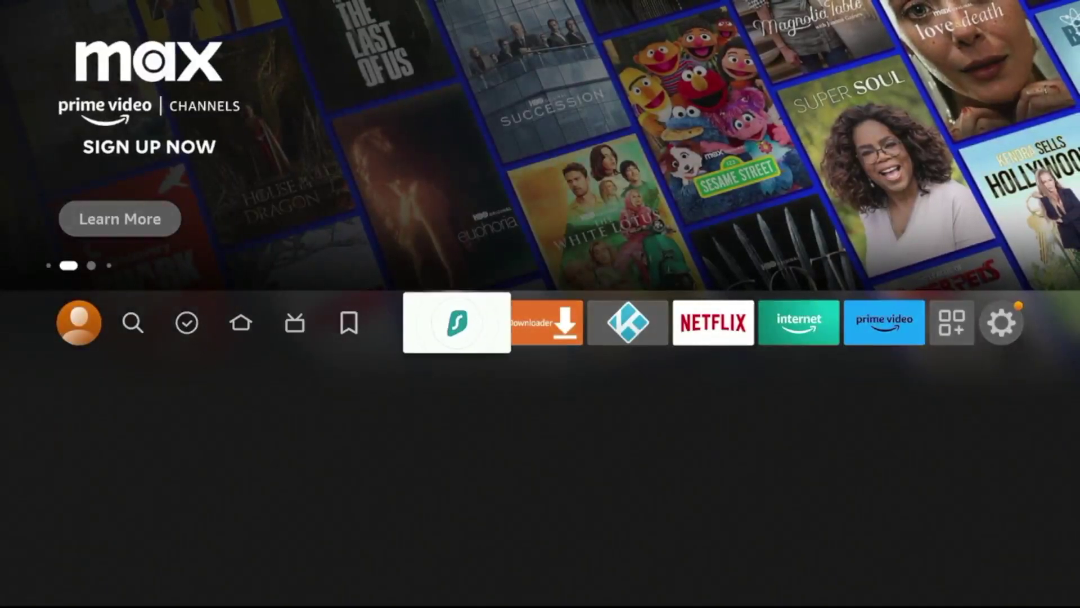
key(Right)
key(Return)
key(Up)
key(Up)
key(Up)
key(Up)
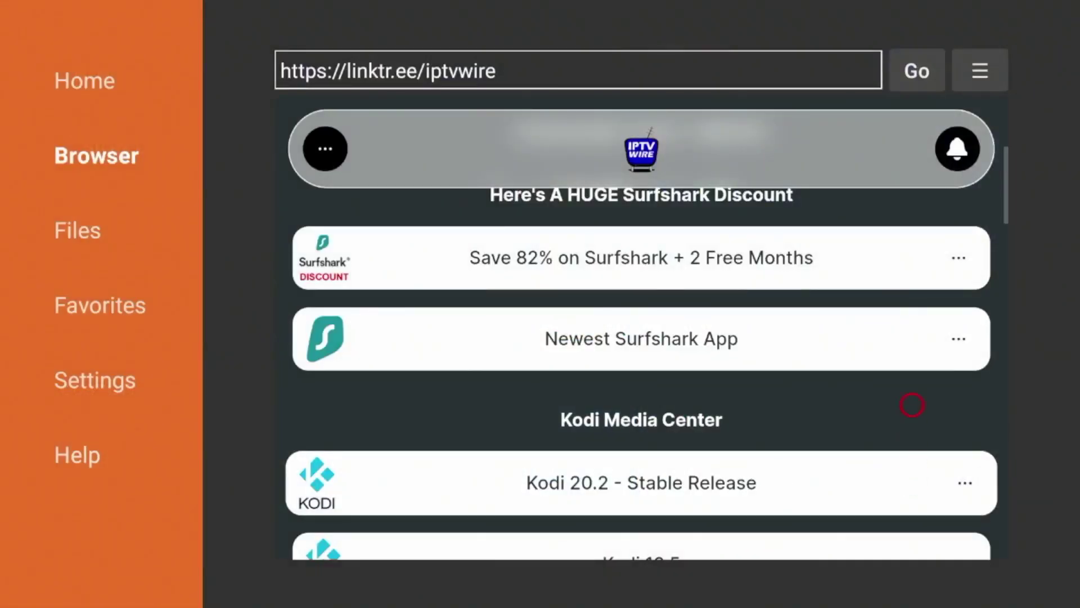
key(Up)
key(Down)
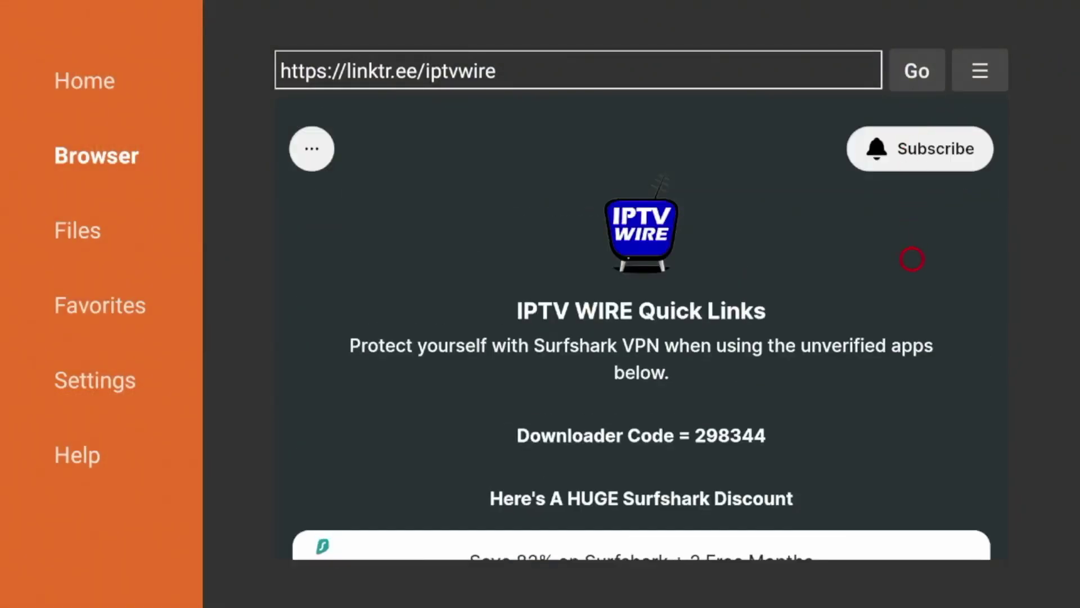